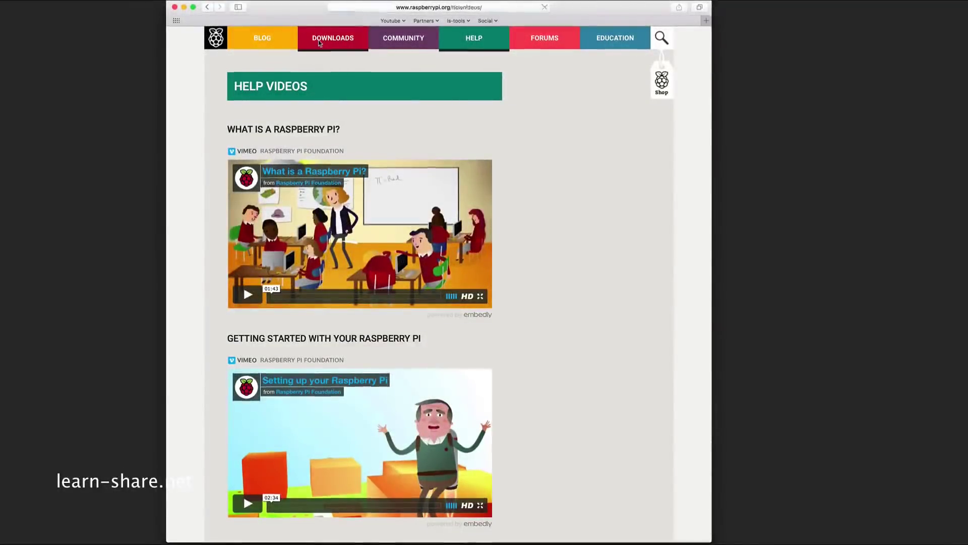
# - Open the Downloads page from the raspberrypi.org navigation bar
pyautogui.click(319, 42)
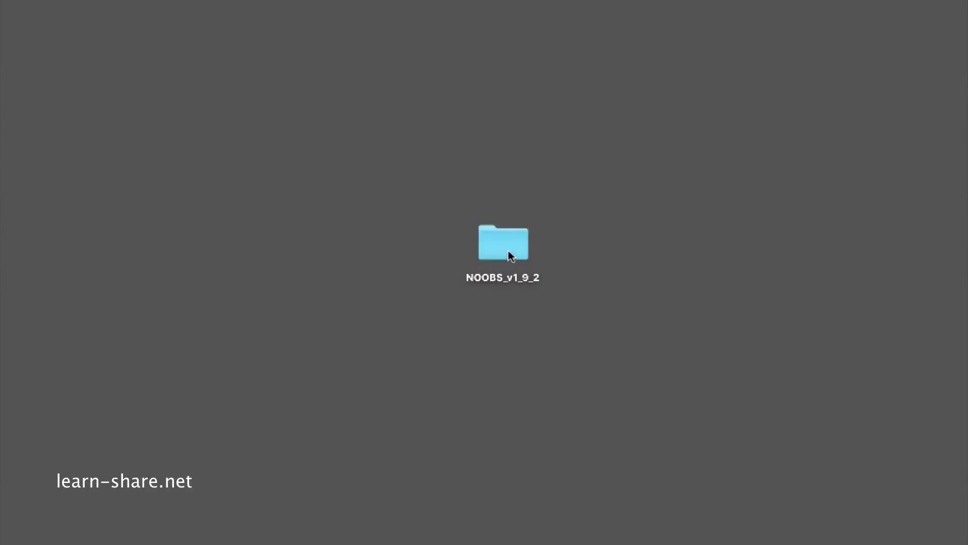
# - Copy all 17 items from the NOOBS_v1_9_2 folder onto the SD card
pyautogui.doubleClick(510, 255)
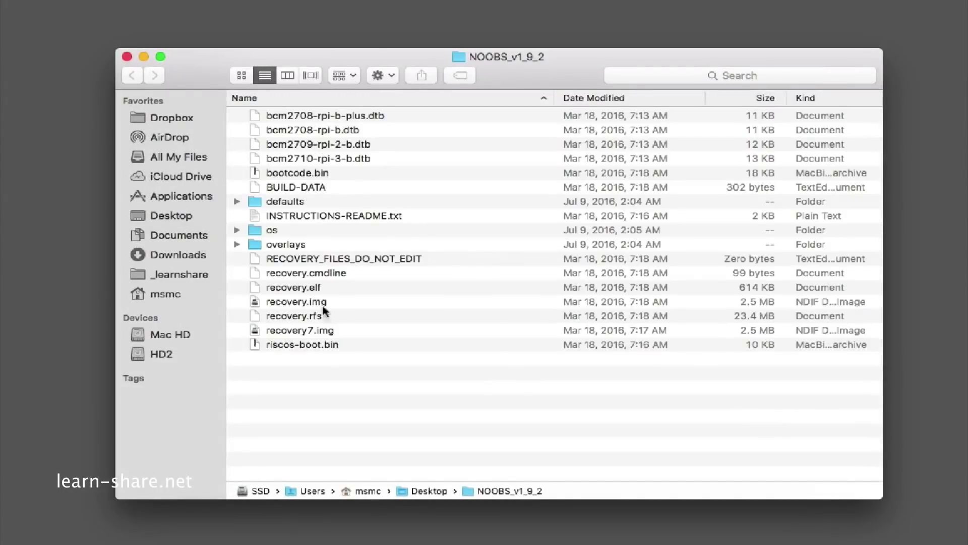
pyautogui.press('super+a')
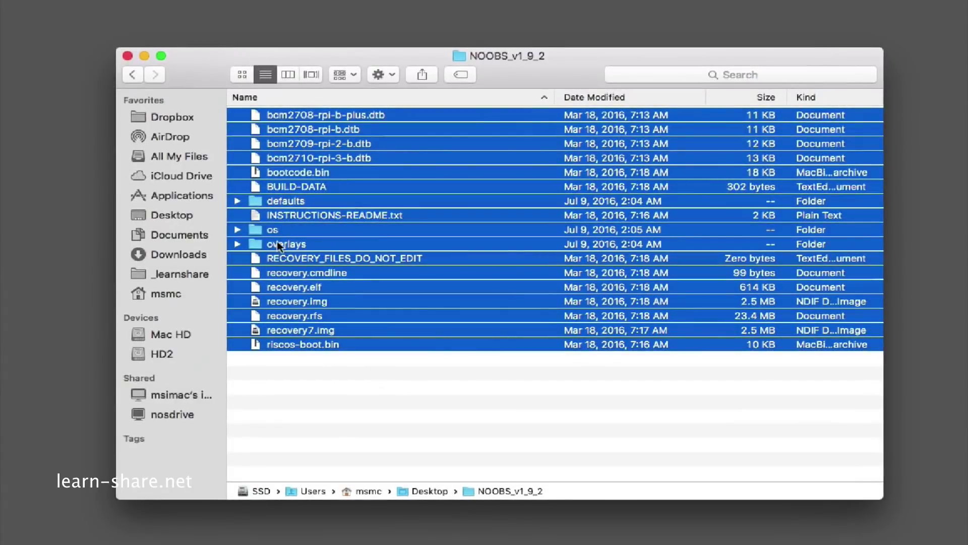
pyautogui.moveTo(278, 245); pyautogui.dragTo(193, 377)
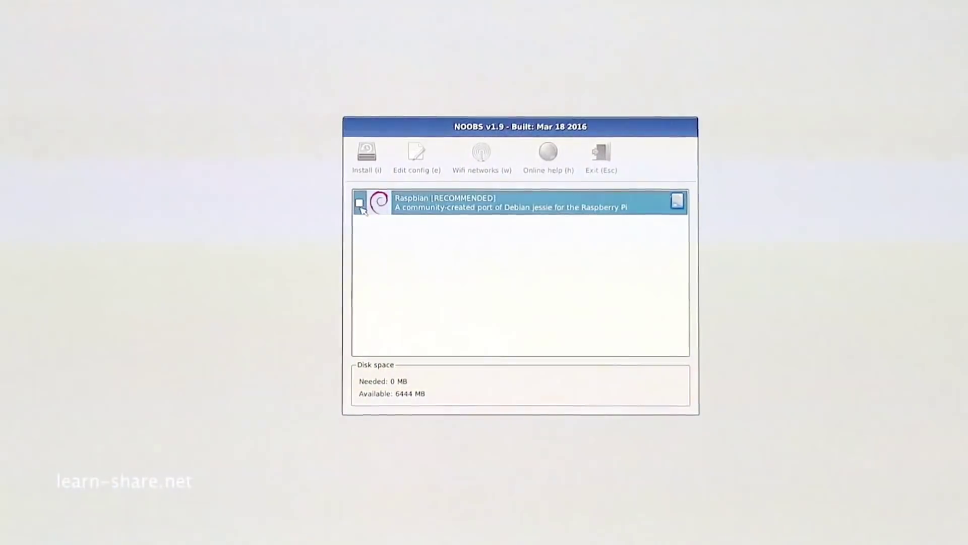
# - Install Raspbian from NOOBS, confirming that the SD card will be overwritten
pyautogui.click(359, 204)
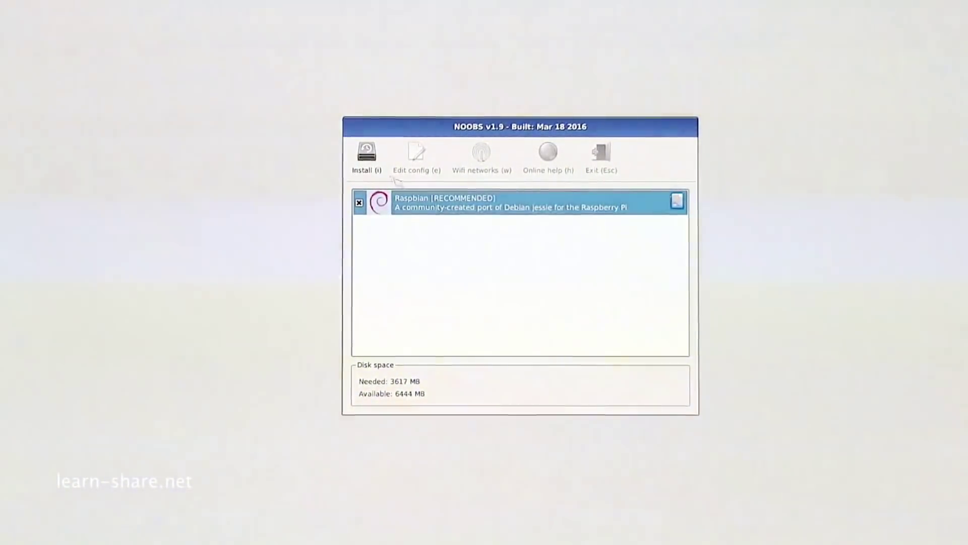
pyautogui.click(367, 157)
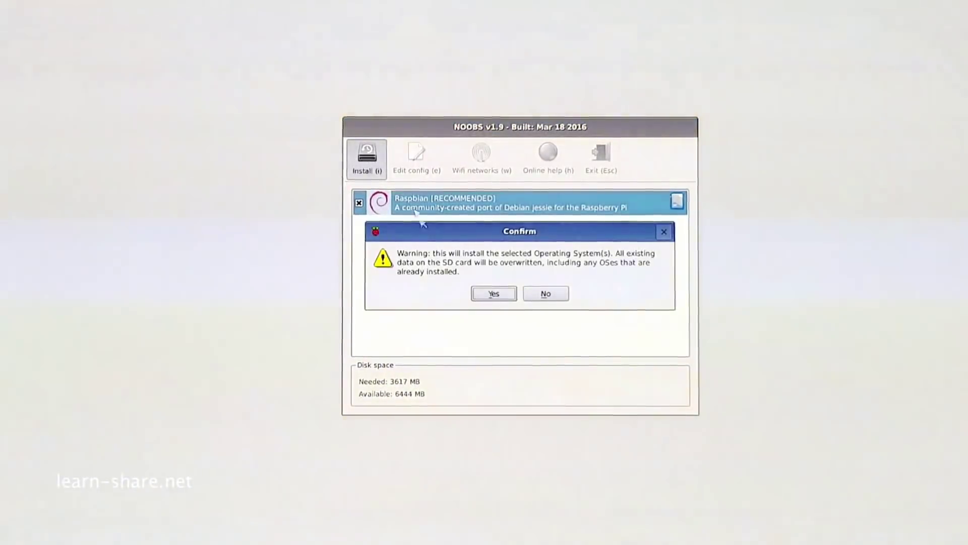
pyautogui.click(494, 294)
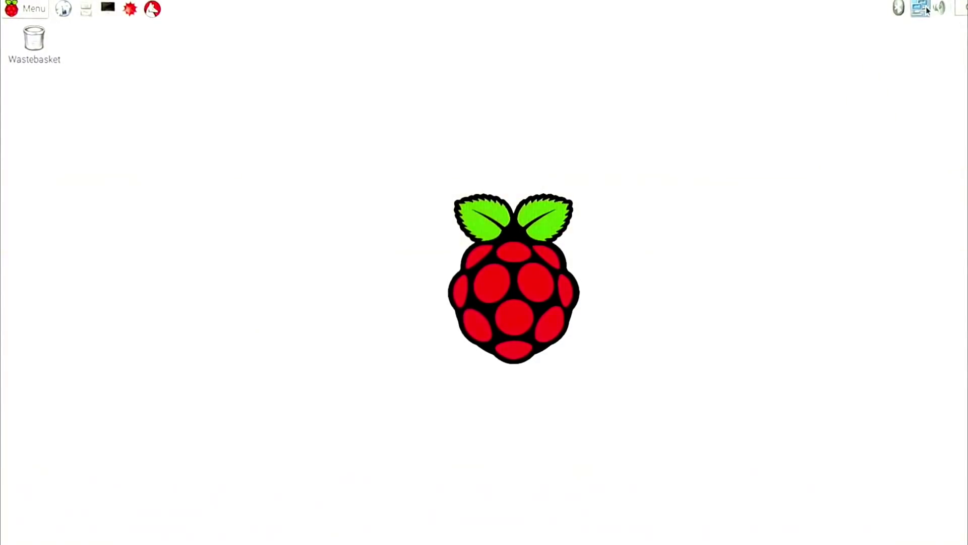
# - Read the Pi's wired eth0 address, 192.168.1.13, from the network tray icon
pyautogui.moveTo(928, 9)
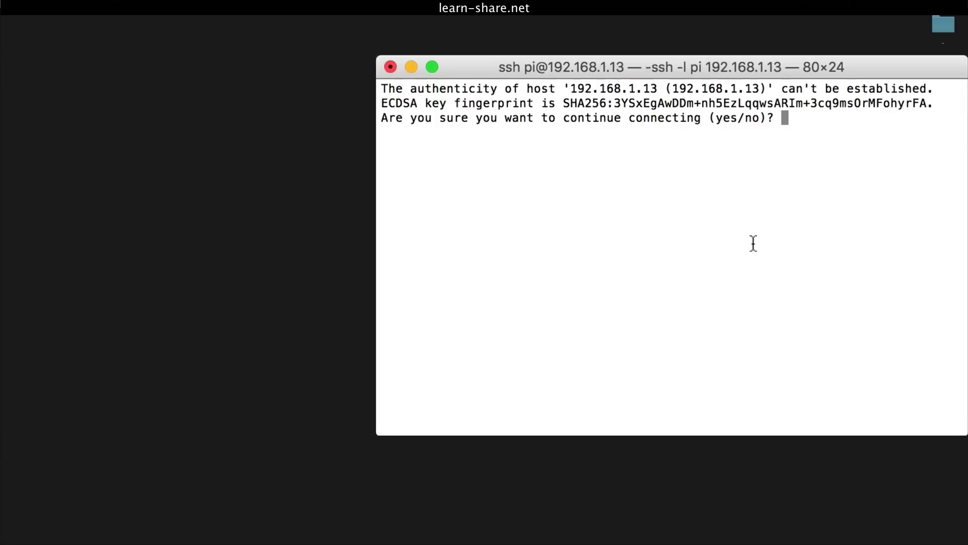
# - Accept the host key, log in as pi, and list the home folder with ls
pyautogui.write('yes')
pyautogui.press('Return')
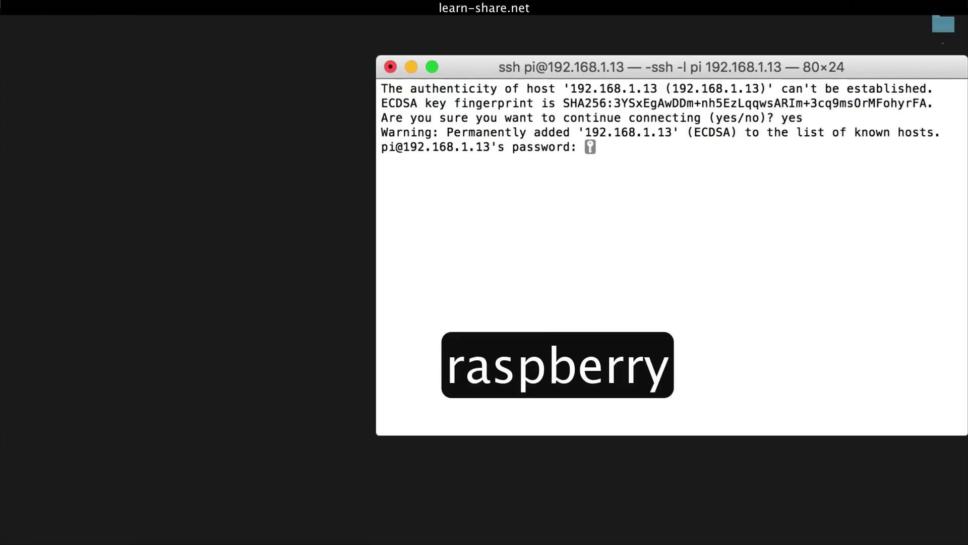
pyautogui.press('Return')
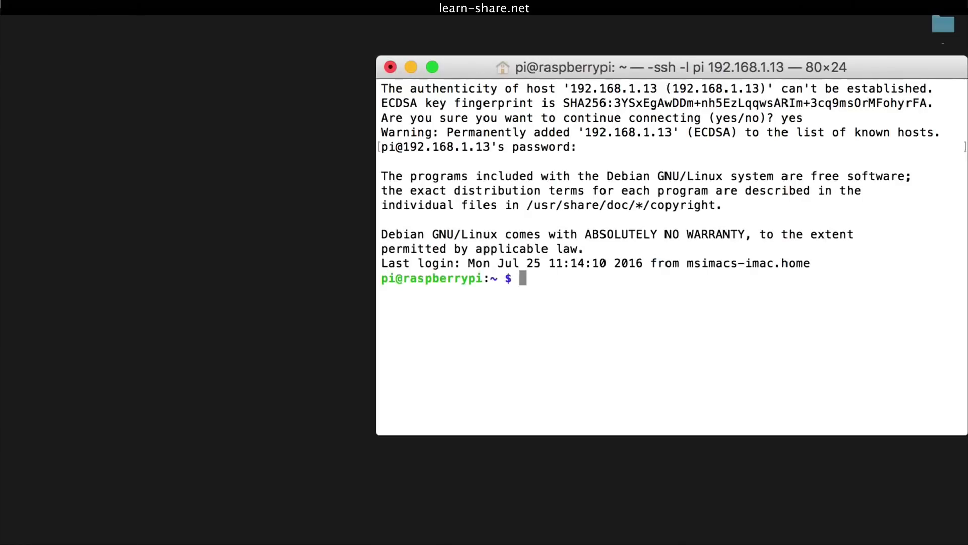
pyautogui.write('ls')
pyautogui.press('Return')
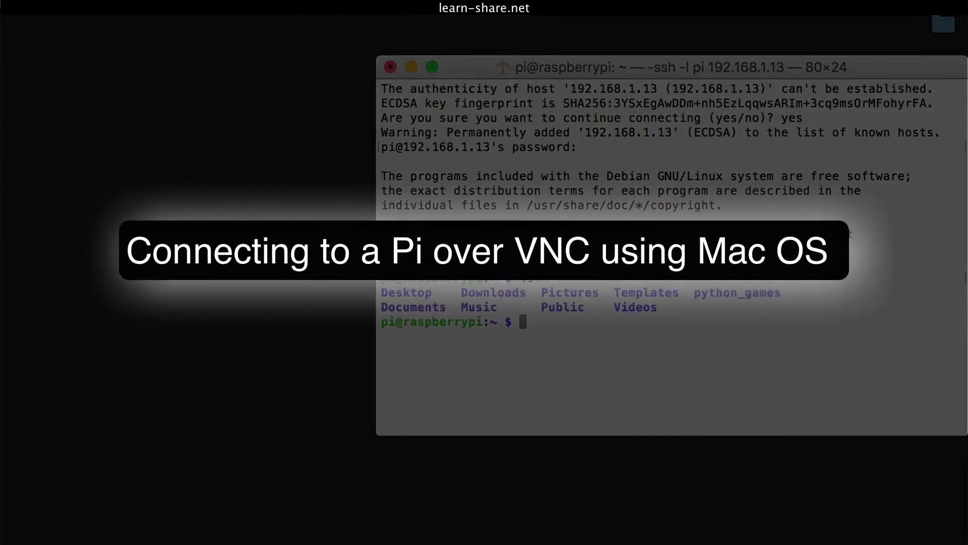
# - Confirm the user with whoami, then install tightvncserver via sudo apt-get, answering y
pyautogui.write('whoami')
pyautogui.press('Return')
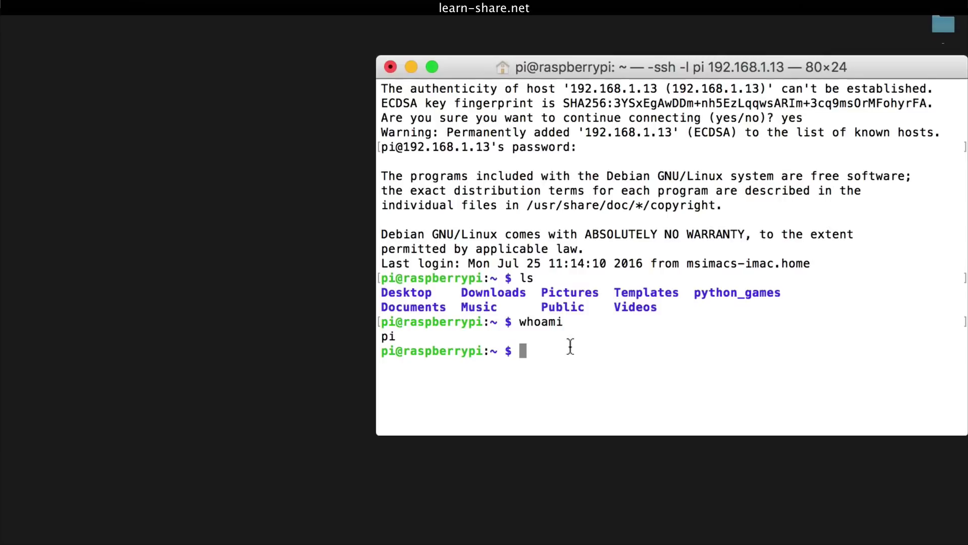
pyautogui.write('sudo apt-get install tightvncserver')
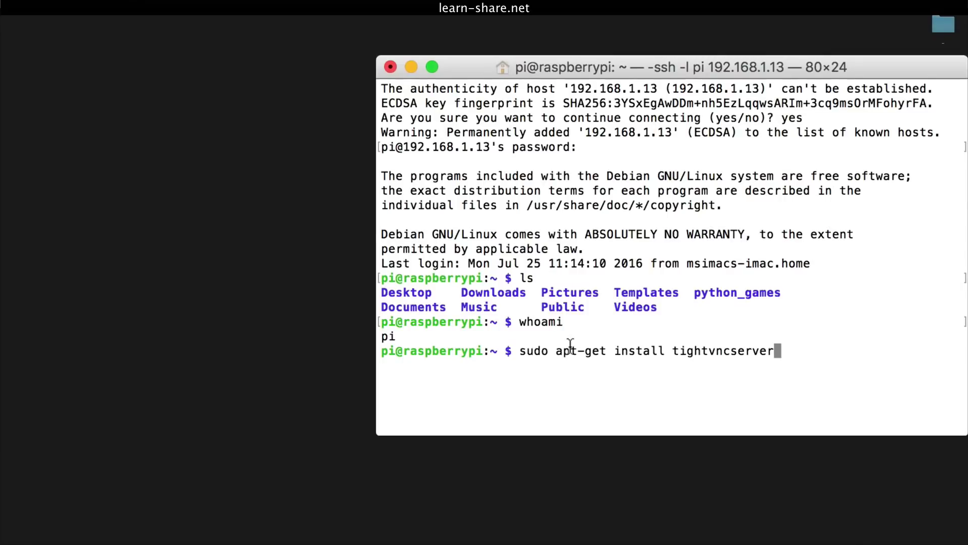
pyautogui.press('Return')
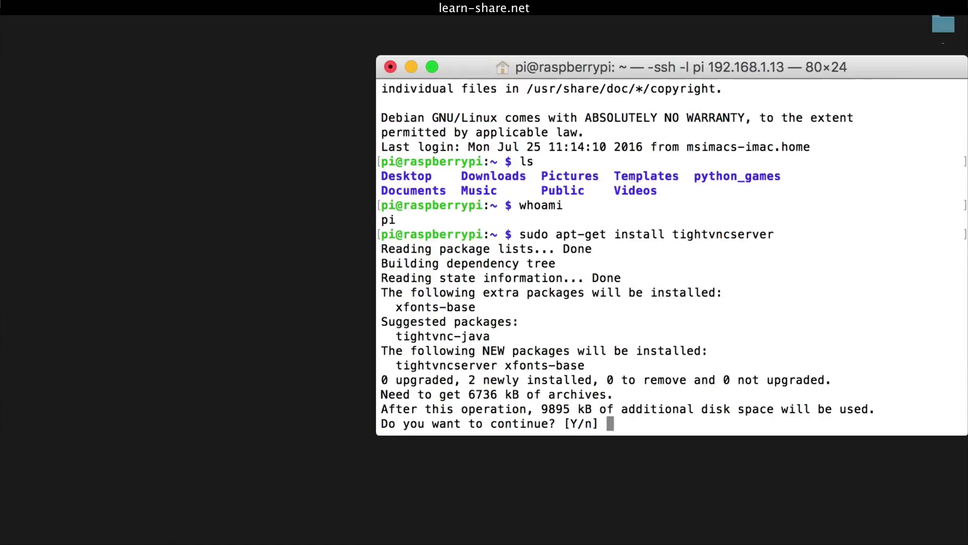
pyautogui.write('y')
pyautogui.press('Return')
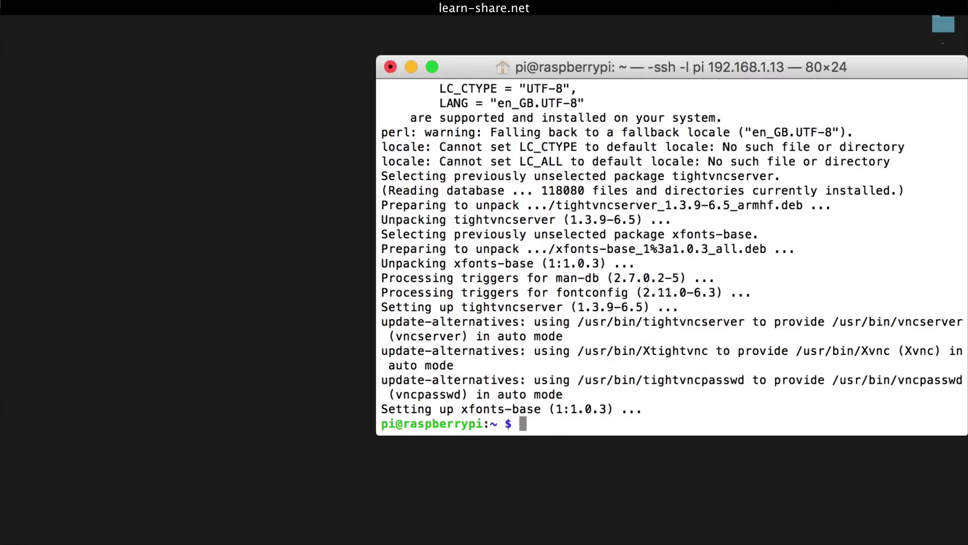
# - Clear the terminal and run tightvncserver for the first time
pyautogui.write('clear')
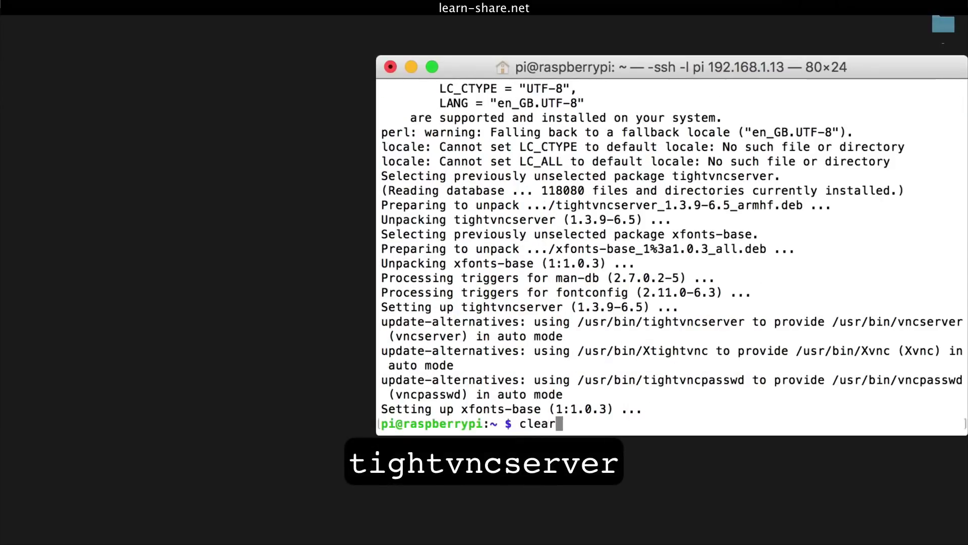
pyautogui.press('Return')
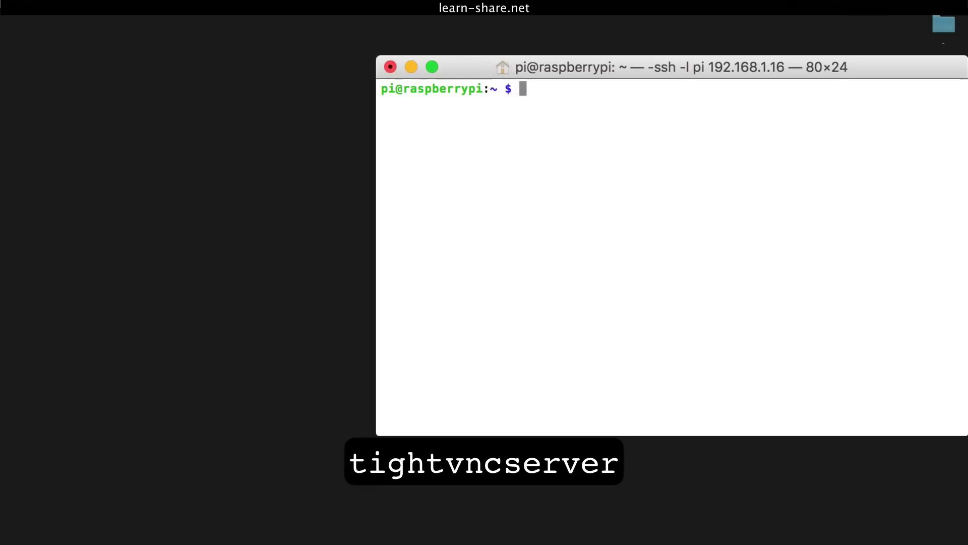
pyautogui.write('tightvncserver')
pyautogui.press('Return')
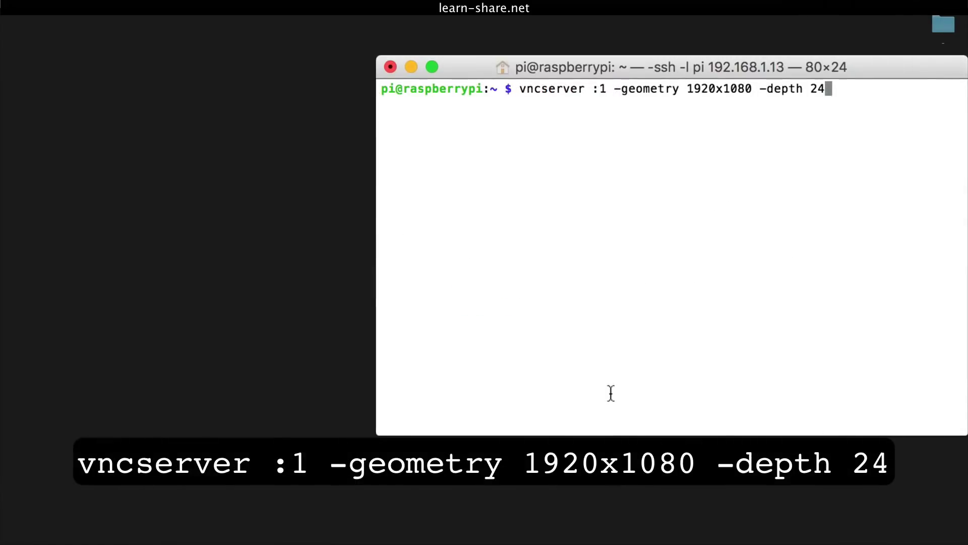
# - Start VNC desktop :1 at 1920x1080, depth 24, with an access password and no view-only password
pyautogui.press('Return')
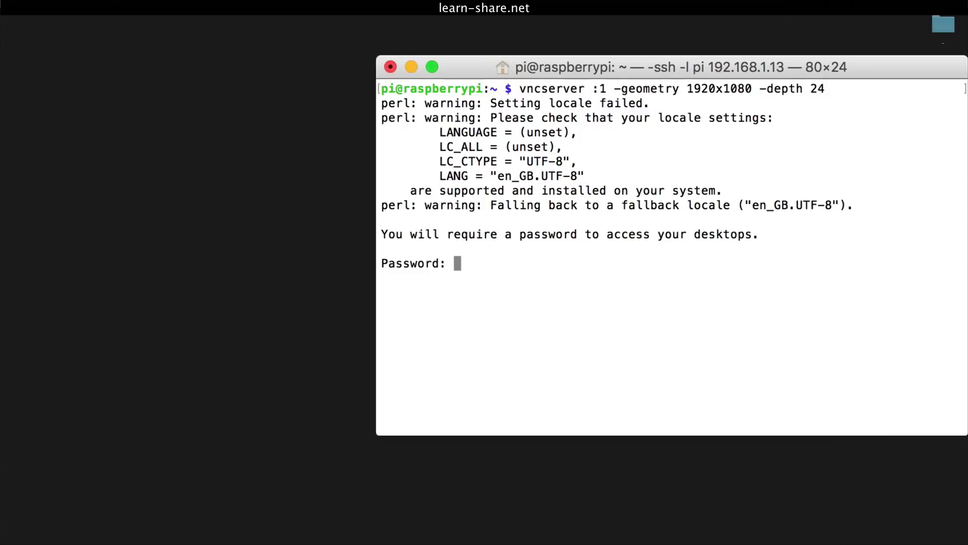
pyautogui.press('Return')
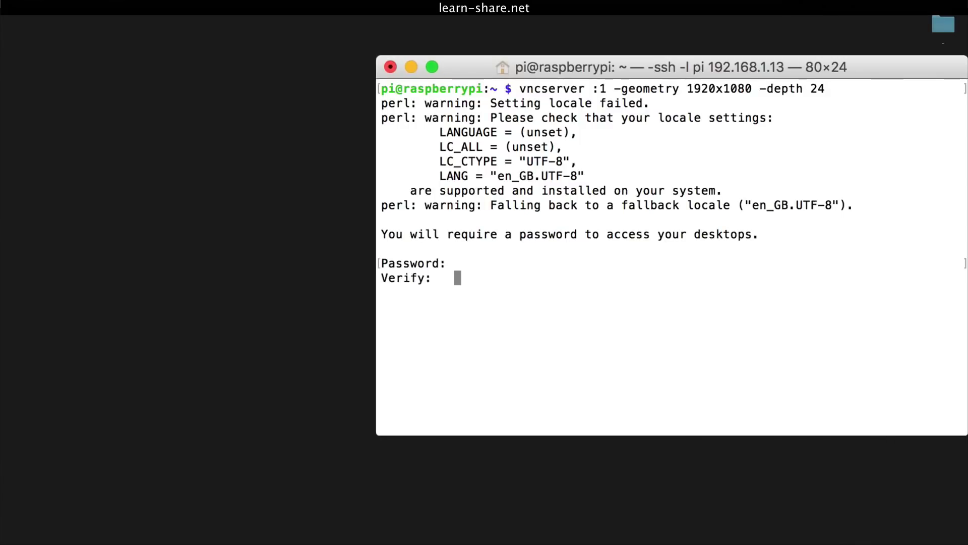
pyautogui.press('Return')
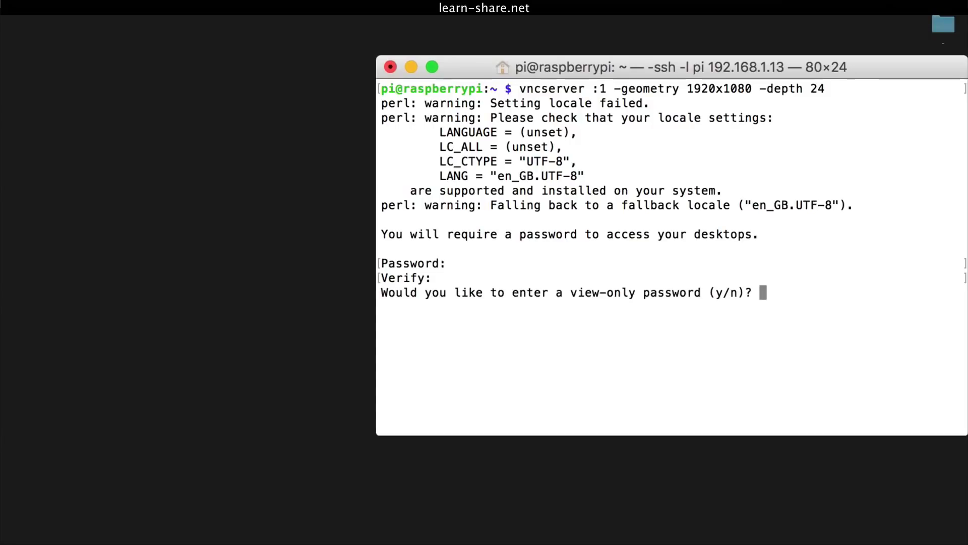
pyautogui.write('n')
pyautogui.press('Return')
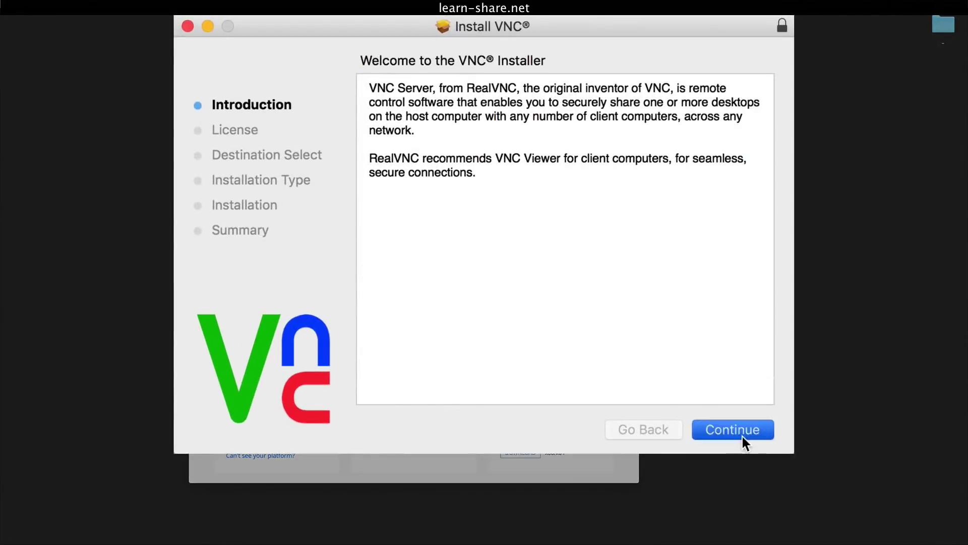
# - Accept the VNC licence terms and the default install destination
pyautogui.click(581, 309)
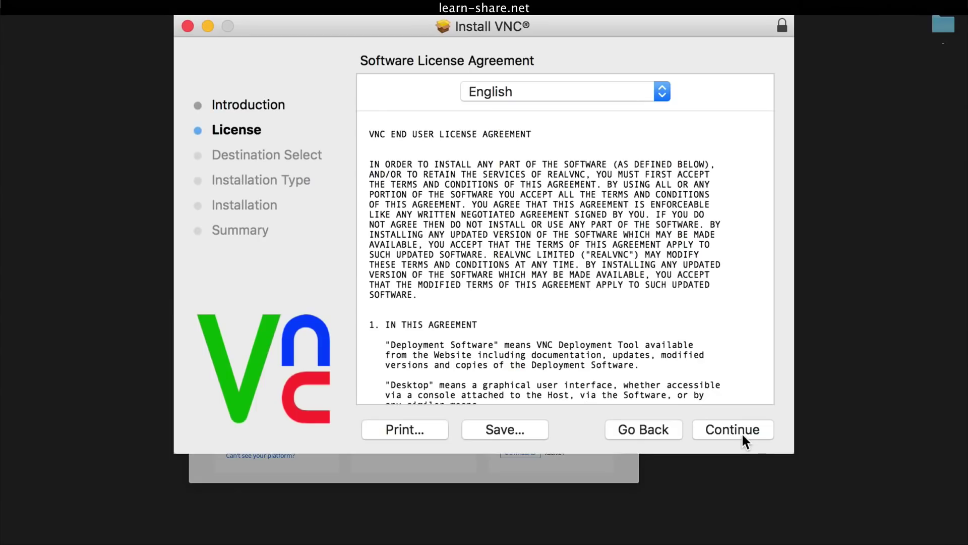
pyautogui.click(745, 431)
pyautogui.click(683, 186)
pyautogui.click(718, 429)
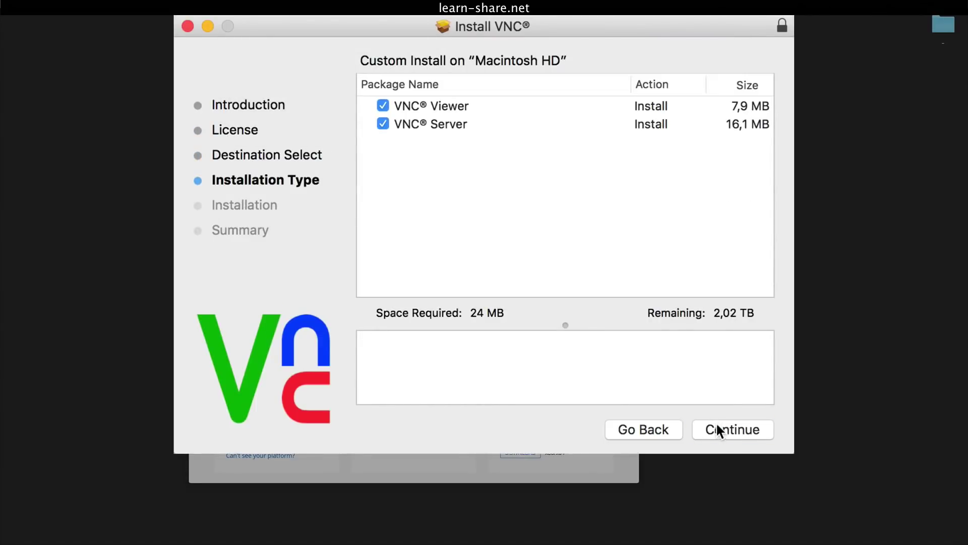
# - Install only VNC Viewer, skipping VNC Server, authorised with the admin password
pyautogui.click(383, 124)
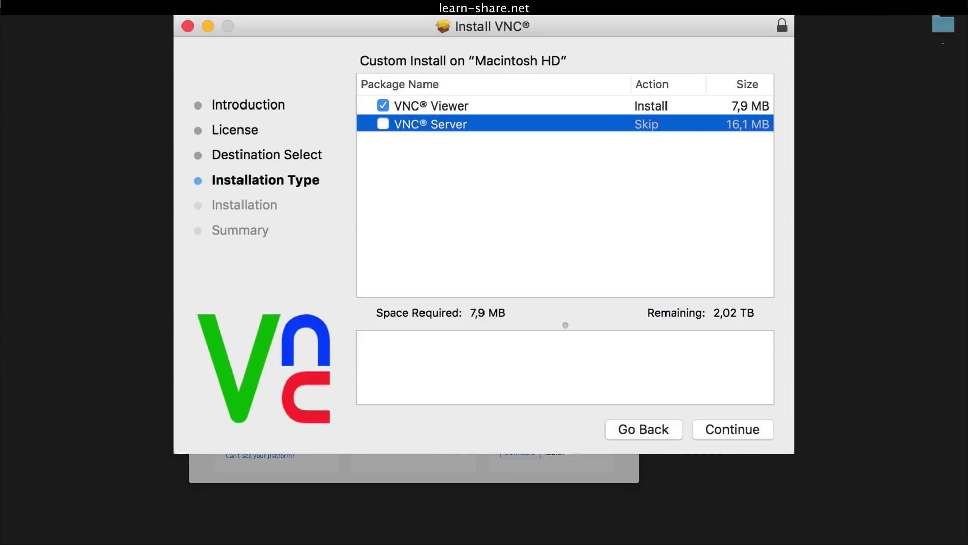
pyautogui.click(743, 427)
pyautogui.click(743, 429)
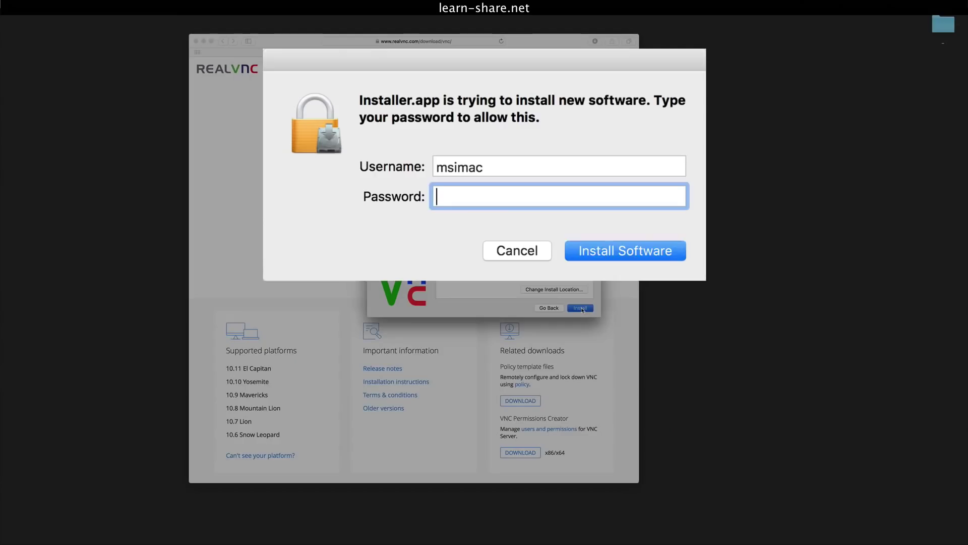
pyautogui.write('••••••')
pyautogui.press('Return')
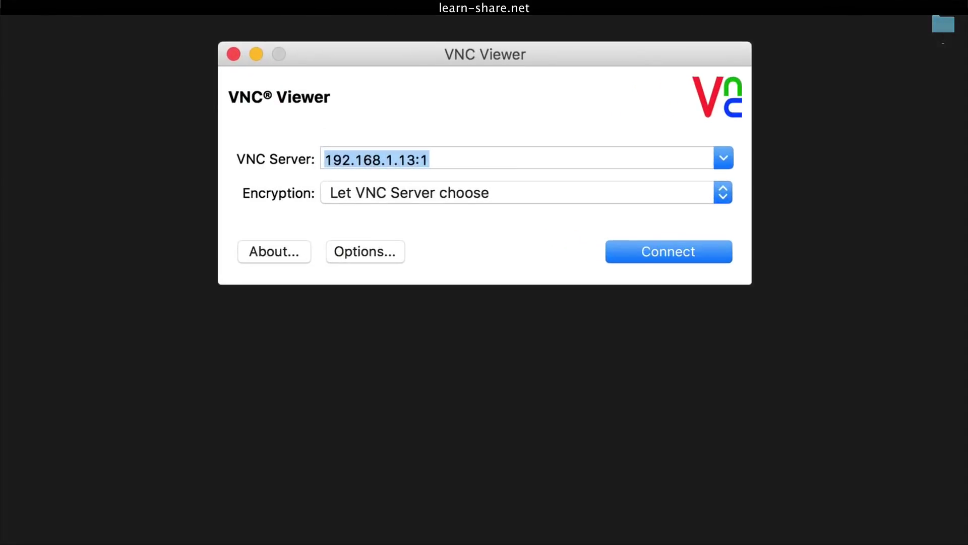
# - Connect VNC Viewer to the Pi at 192.168.1.13:1
pyautogui.click(433, 159)
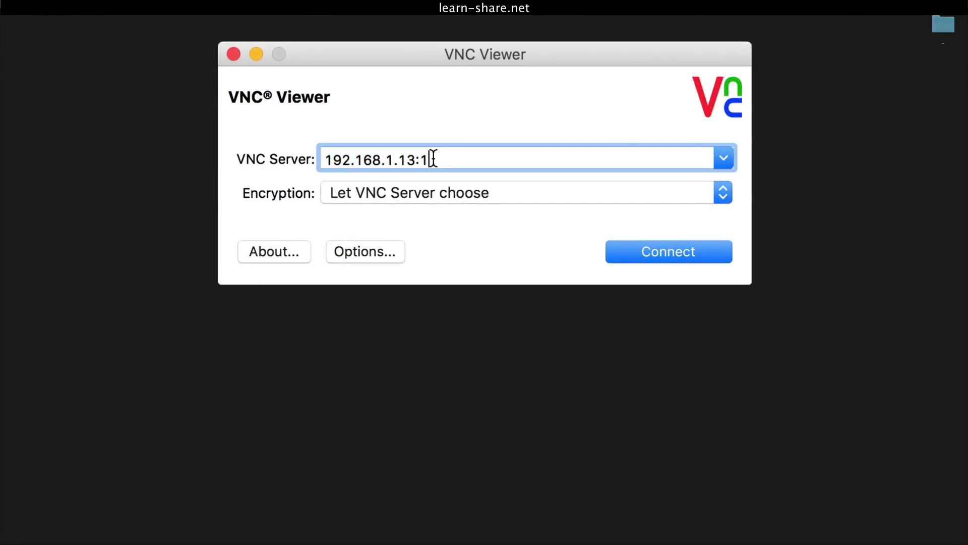
pyautogui.moveTo(430, 156); pyautogui.dragTo(298, 151)
pyautogui.click(435, 153)
pyautogui.click(667, 251)
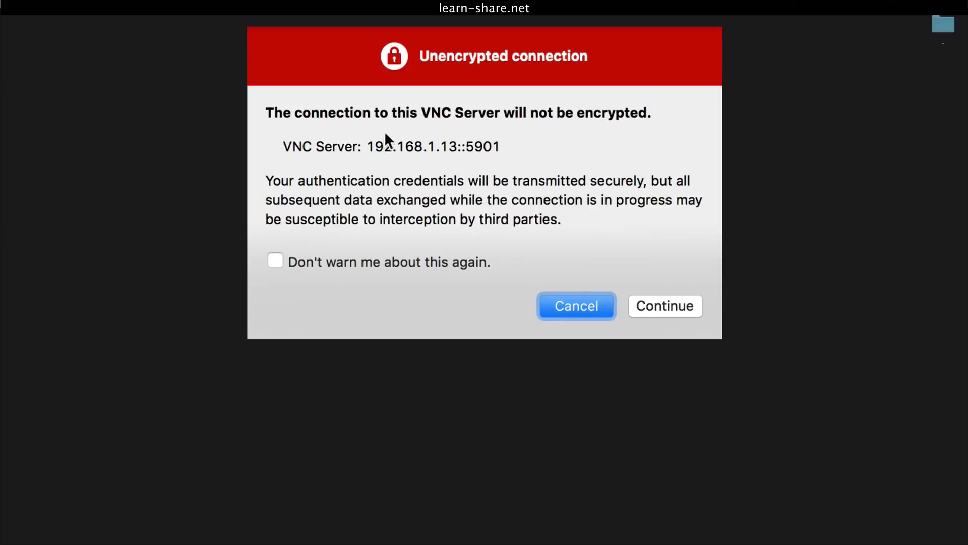
# - Accept the unencrypted-connection warning, enter the VNC password, and close the Pi's browser window
pyautogui.click(683, 308)
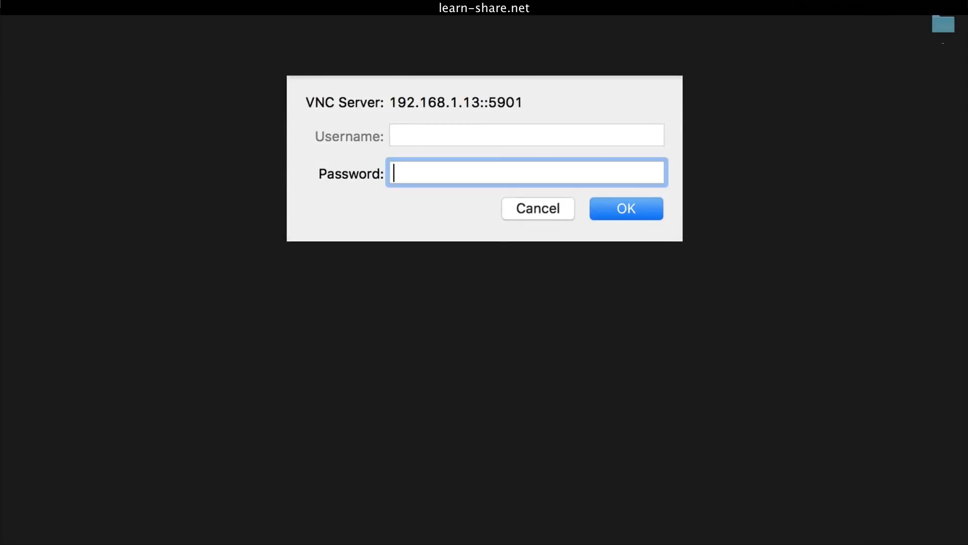
pyautogui.write('••••••')
pyautogui.press('Return')
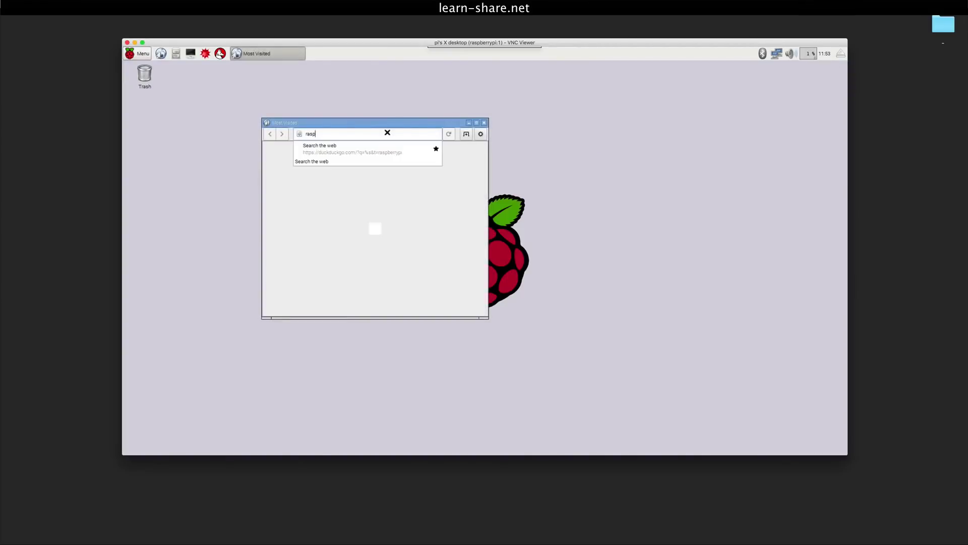
pyautogui.click(645, 128)
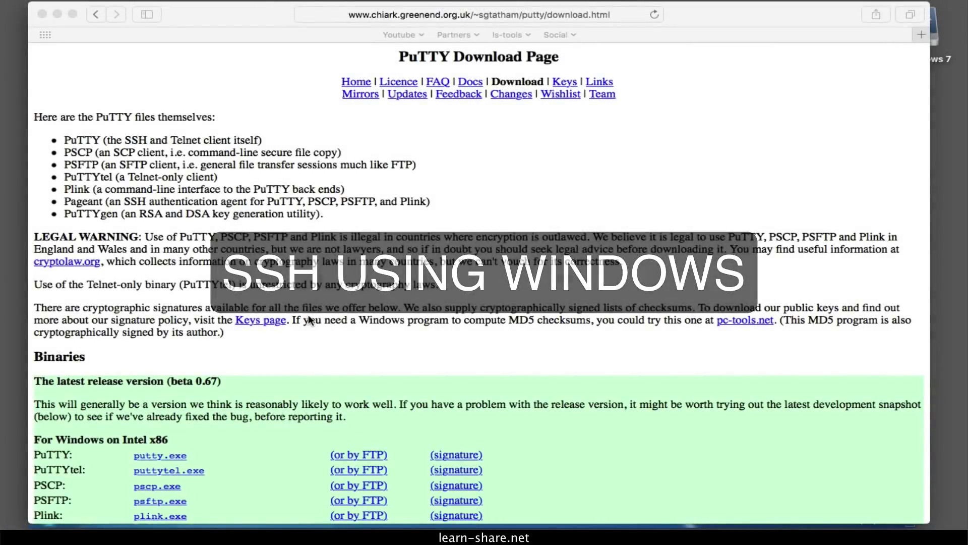
# - Download PuTTY for Windows on Intel x86 from the Binaries section
pyautogui.scroll(-5, 309, 320)
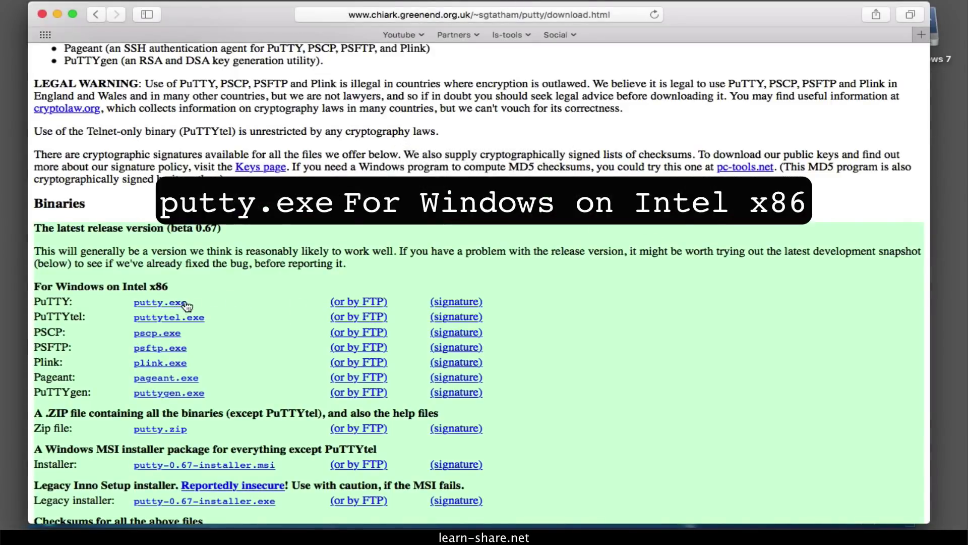
pyautogui.click(169, 429)
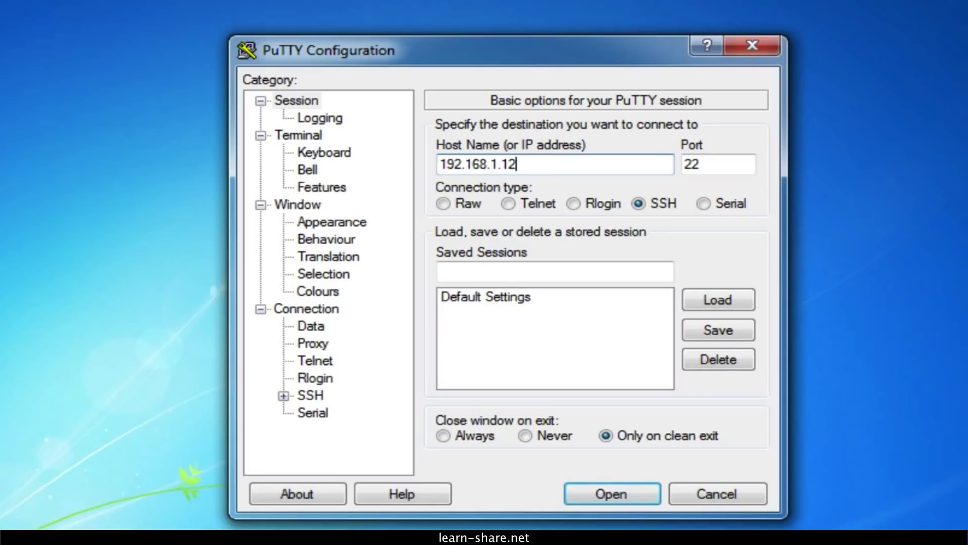
# - Start the SSH session to 192.168.1.12, clear the timeout error and trust the Pi's host key
pyautogui.click(612, 494)
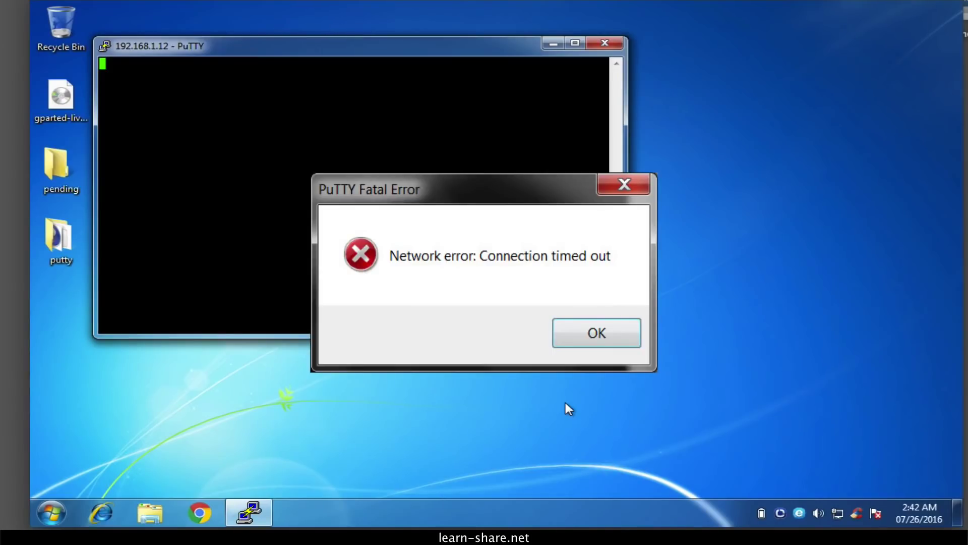
pyautogui.press('Return')
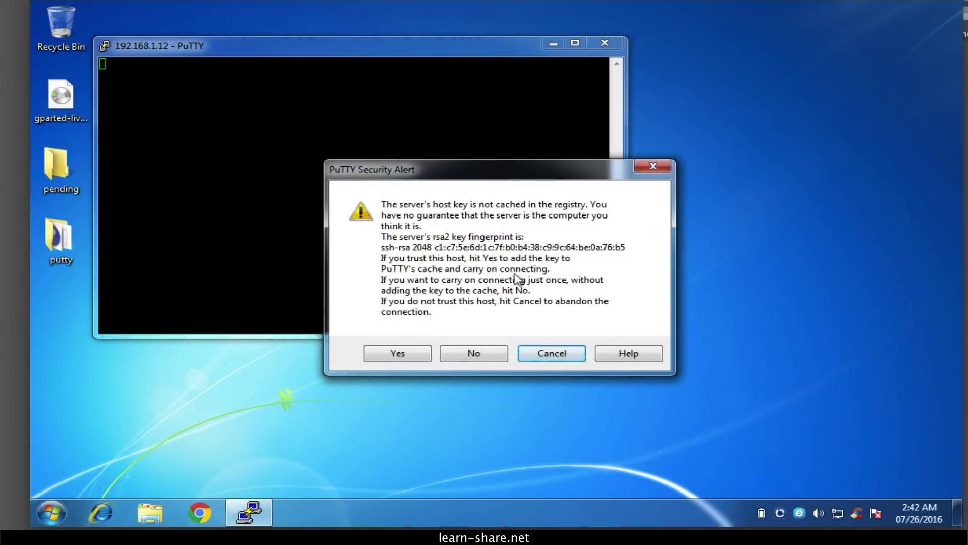
pyautogui.click(414, 354)
# - Log in as pi and run dir to list Desktop, Downloads and python_games
pyautogui.write('pi')
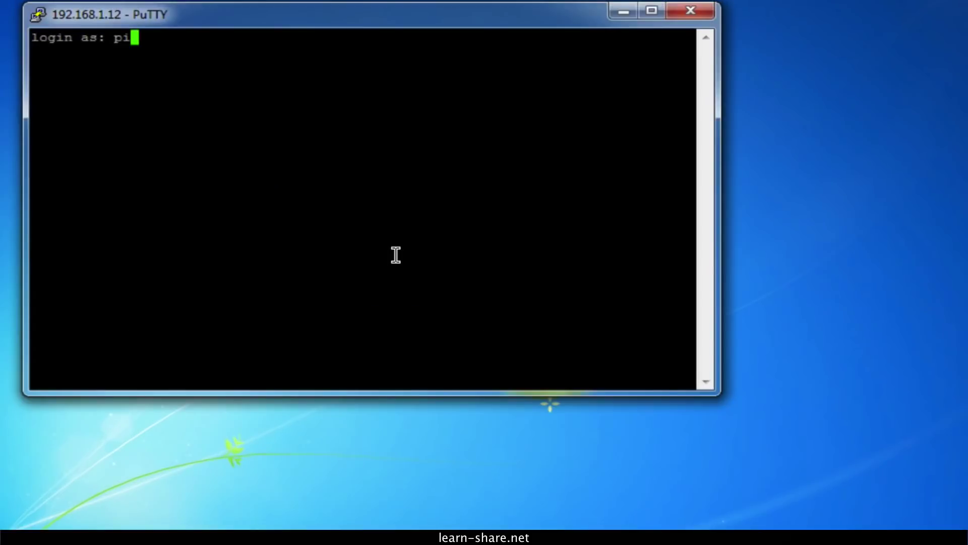
pyautogui.press('Return')
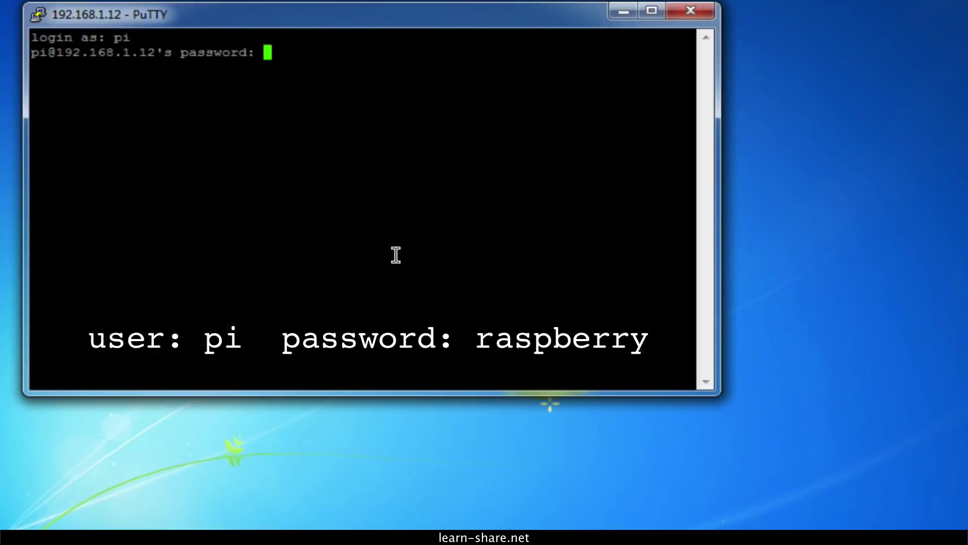
pyautogui.press('Return')
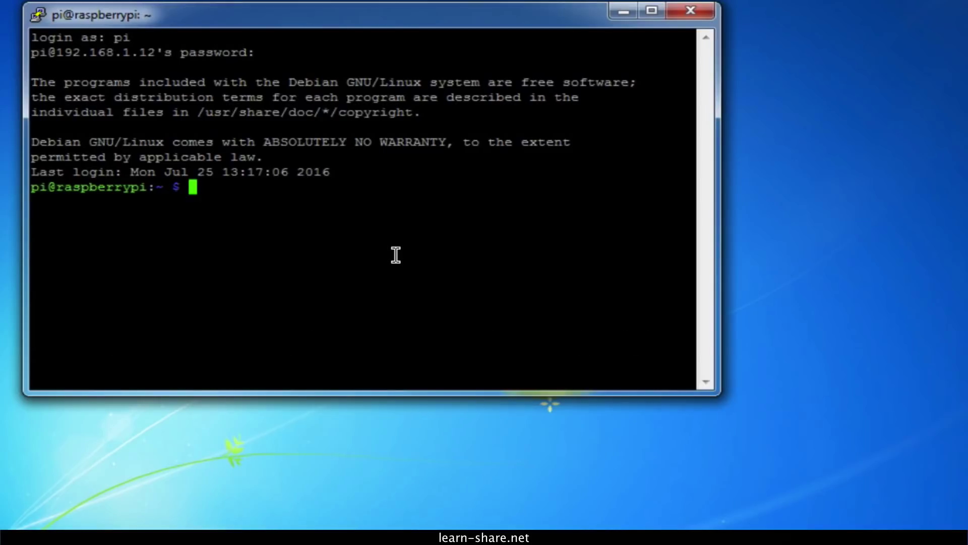
pyautogui.write('dir')
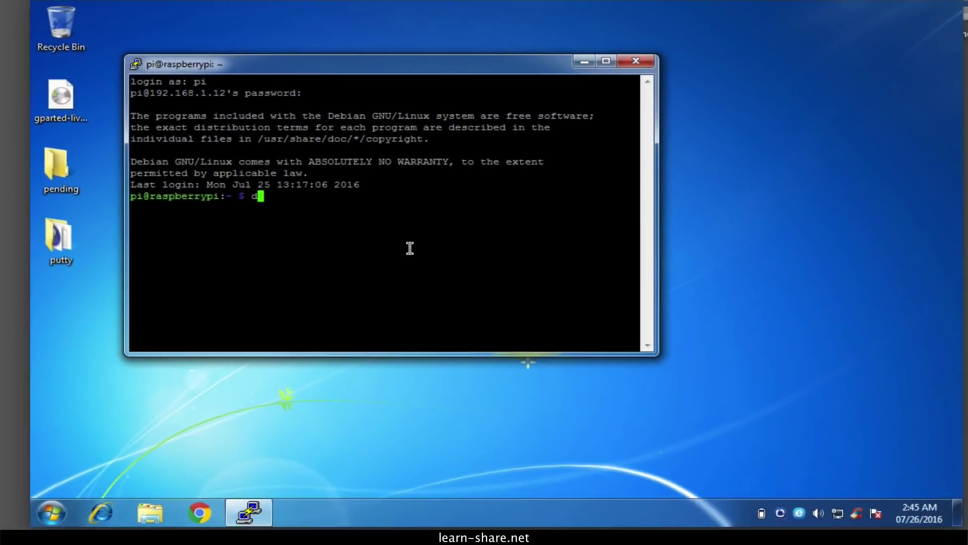
pyautogui.press('Return')
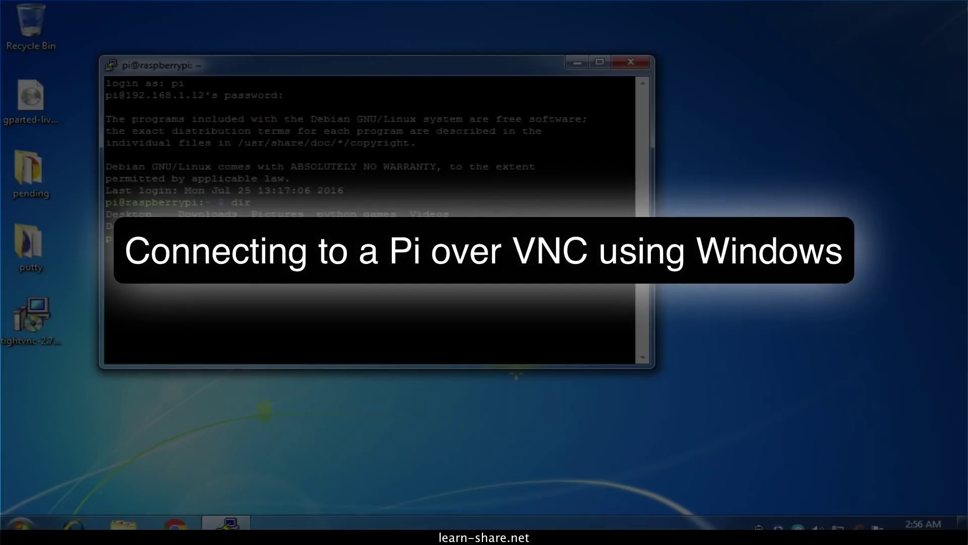
# - Clear the terminal, then paste and run the tightvncserver install command on the Pi
pyautogui.press('Return')
pyautogui.hotkey('ctrl', 'l')
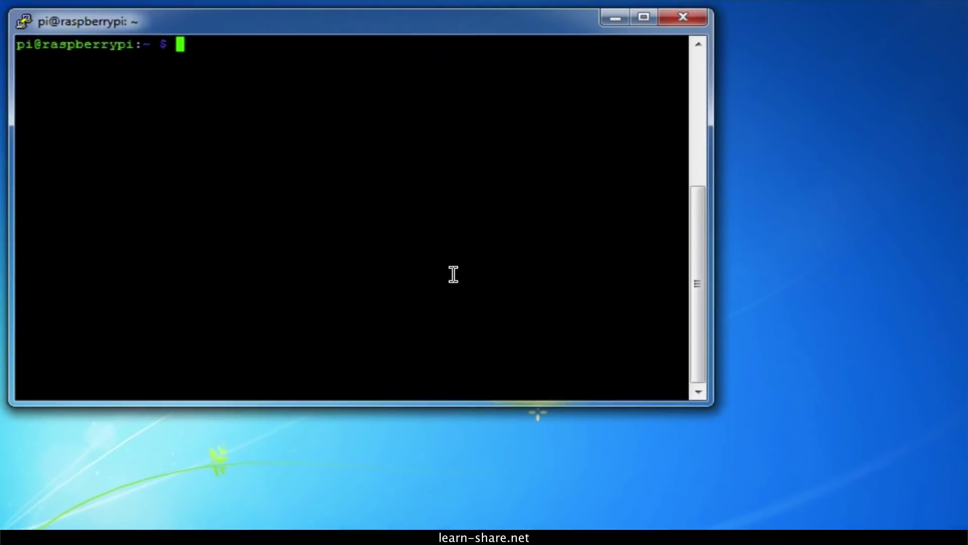
pyautogui.rightClick(453, 274)
pyautogui.press('Return')
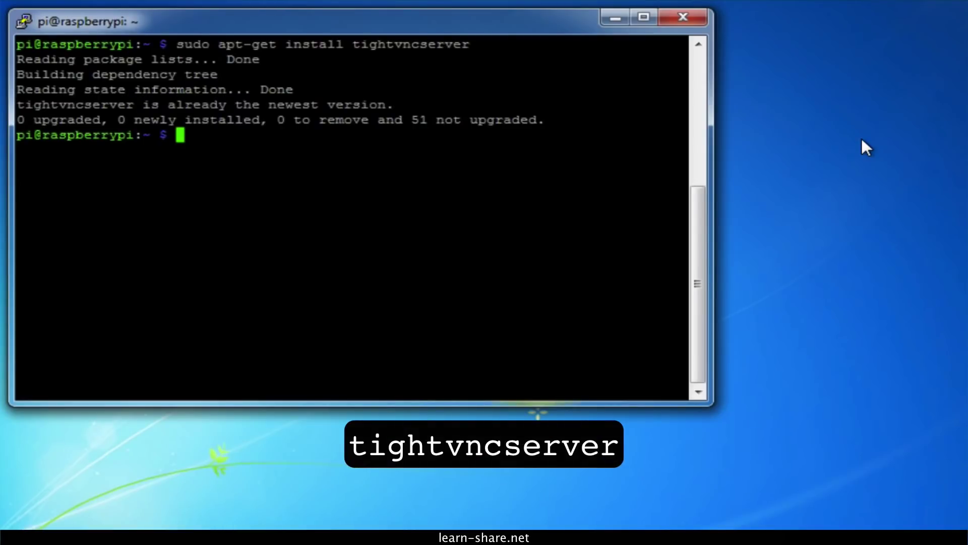
# - Start tightvncserver and note the new desktop name raspberrypi:1
pyautogui.write('tightvncserver')
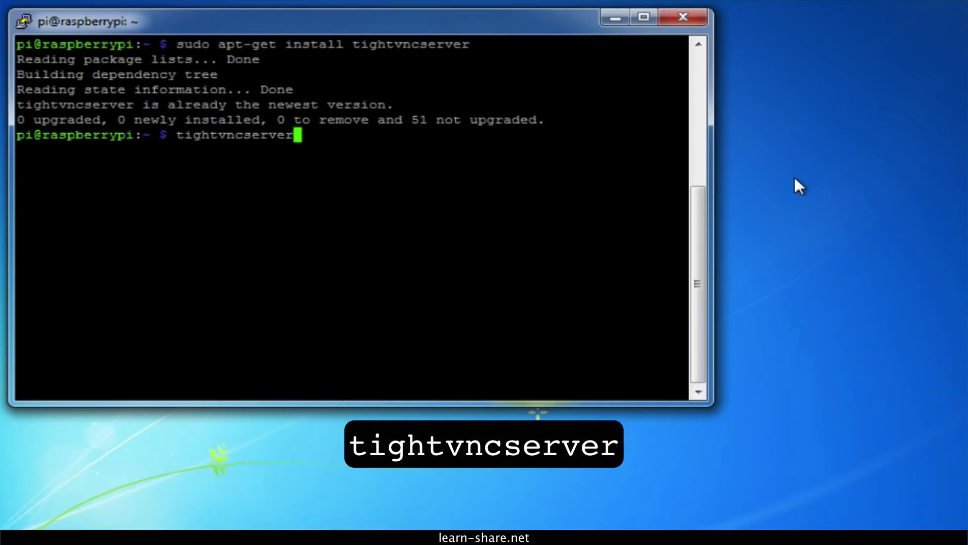
pyautogui.press('Return')
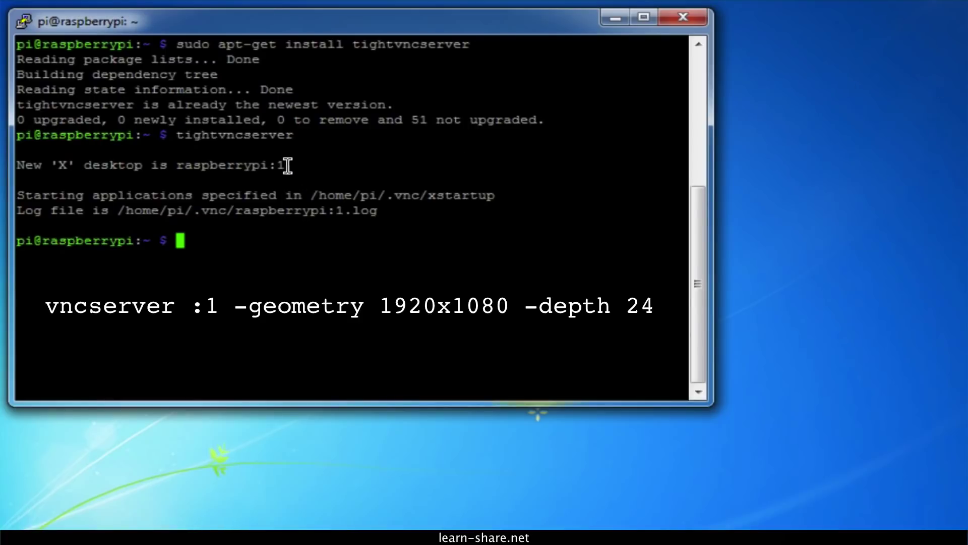
pyautogui.moveTo(283, 165); pyautogui.dragTo(177, 164)
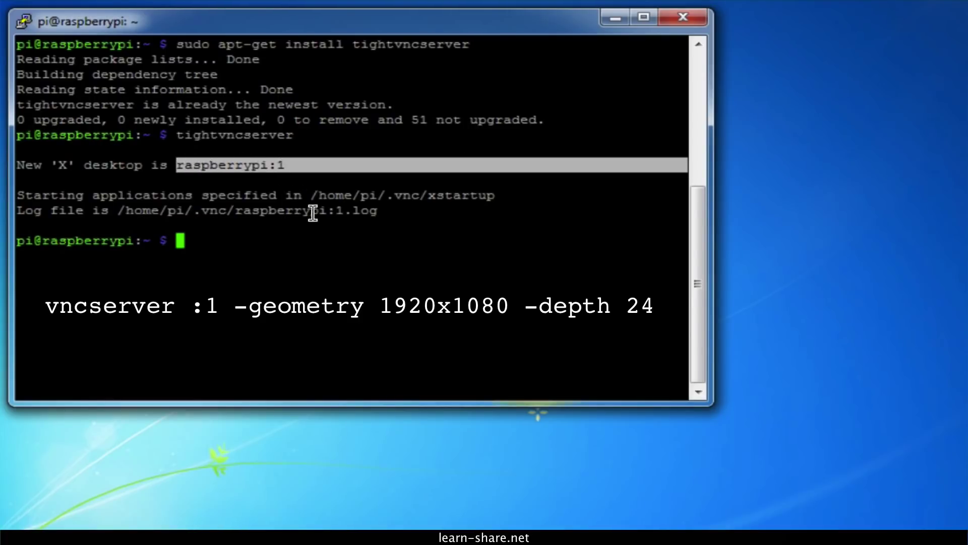
pyautogui.click(549, 232)
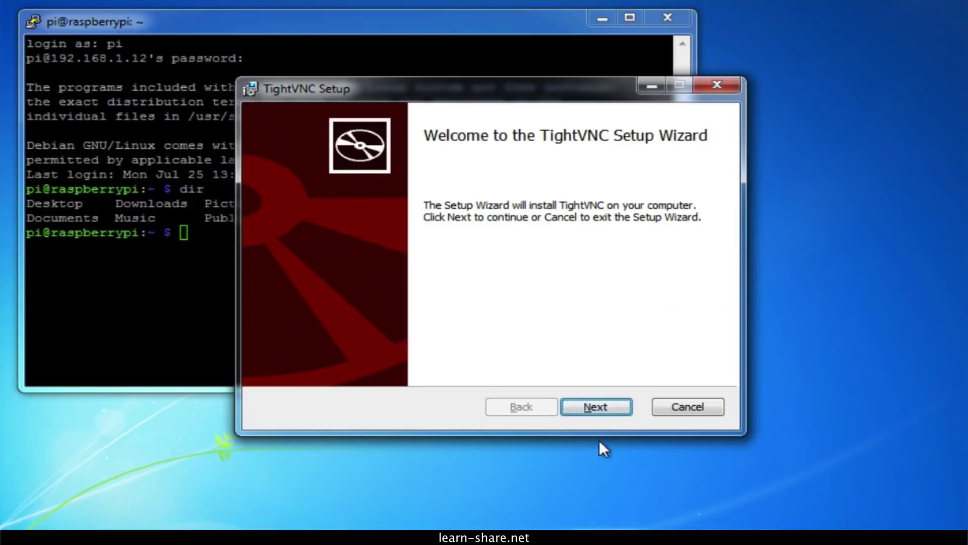
# - Install TightVNC 2.7.10 using a Custom setup that leaves out TightVNC Server, keeping only the Viewer
pyautogui.click(601, 409)
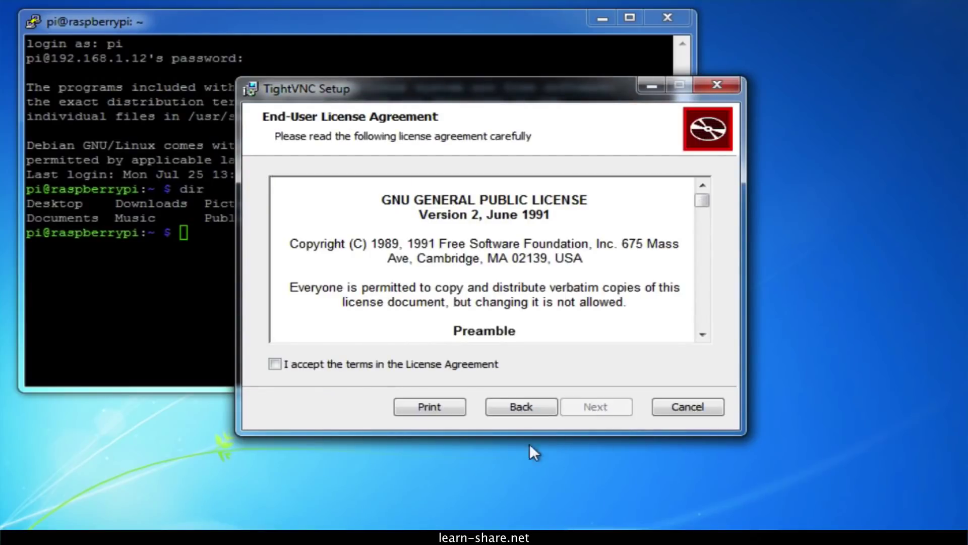
pyautogui.click(275, 363)
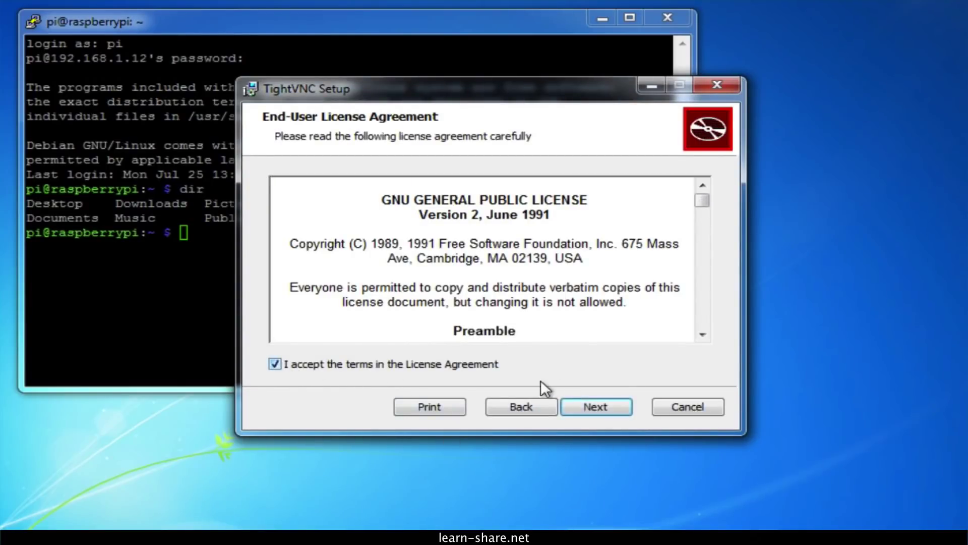
pyautogui.click(588, 406)
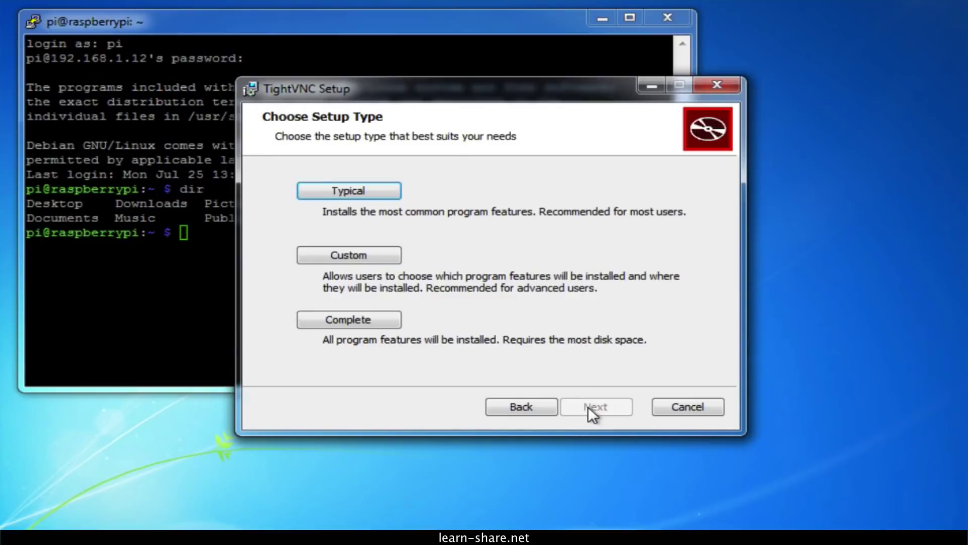
pyautogui.click(370, 258)
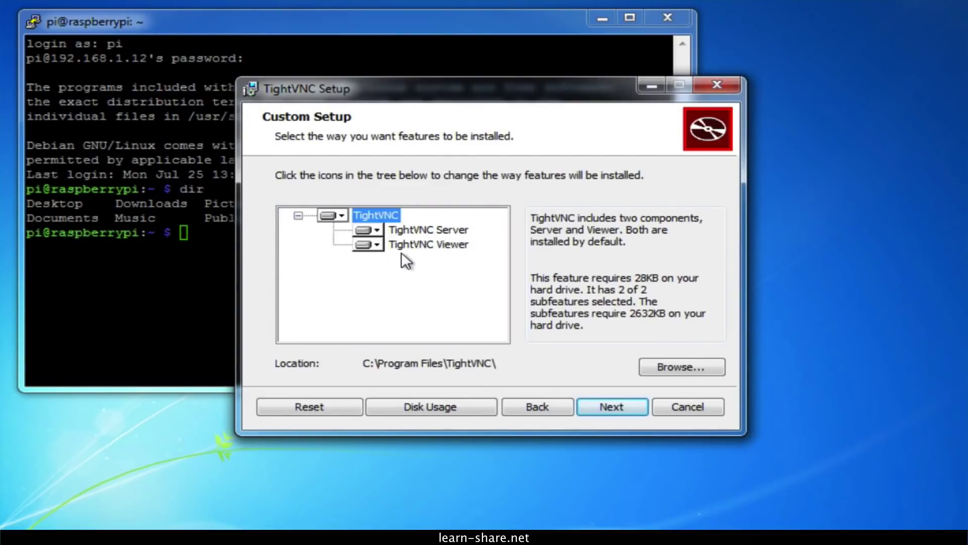
pyautogui.click(377, 230)
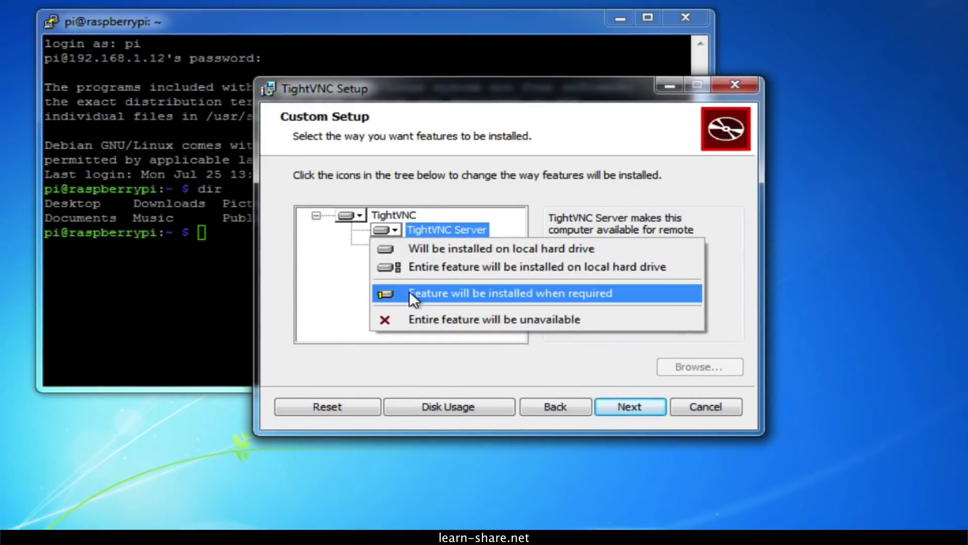
pyautogui.click(428, 317)
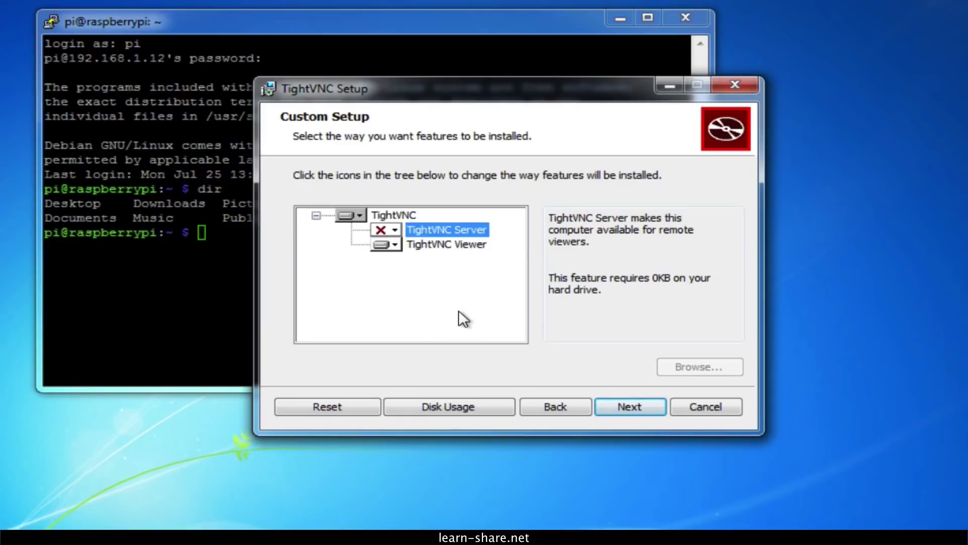
pyautogui.click(619, 398)
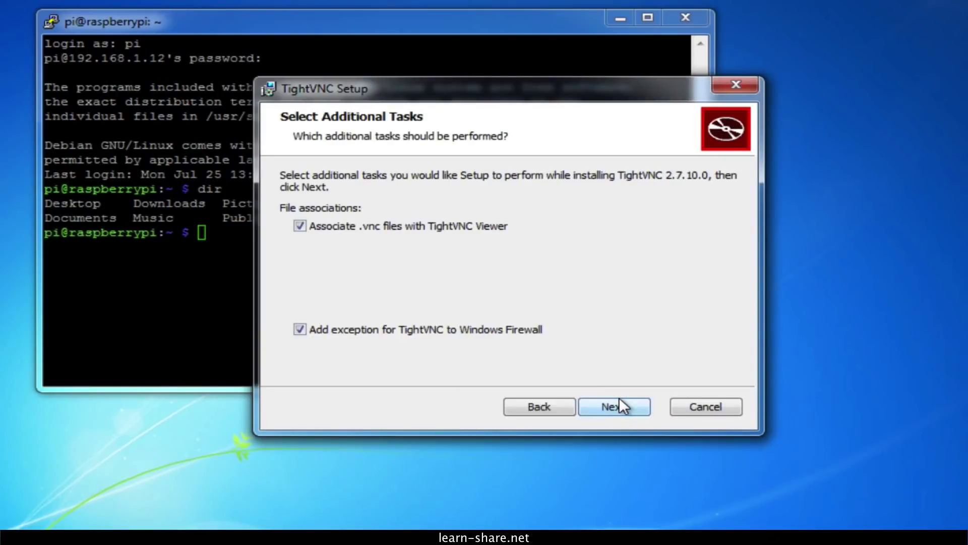
pyautogui.click(619, 401)
pyautogui.click(604, 406)
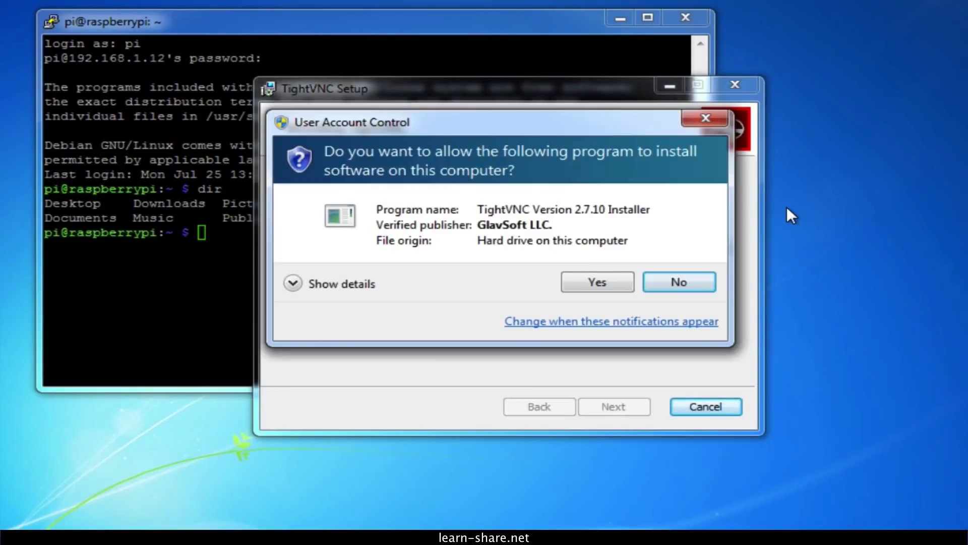
pyautogui.click(620, 280)
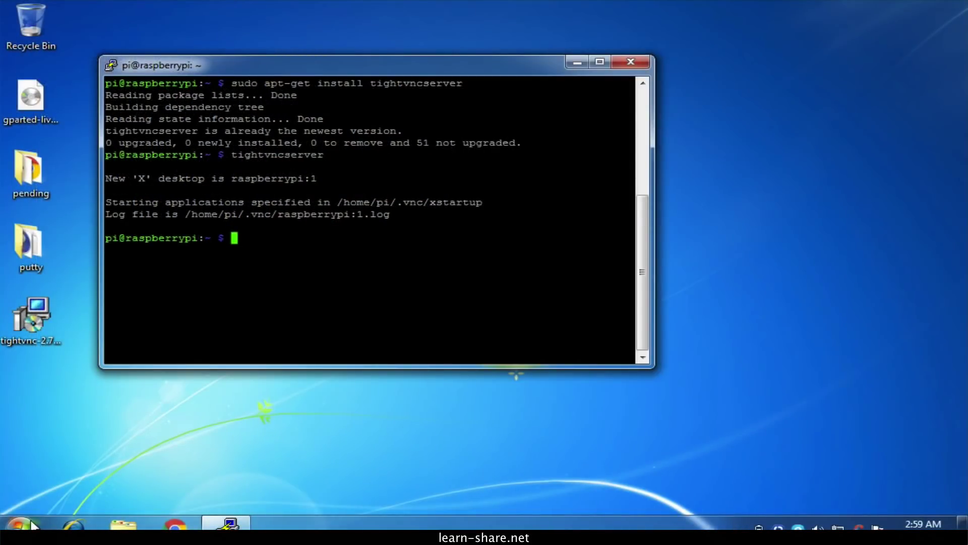
# - Launch TightVNC Viewer and connect to 192.168.1.12:1, entering the VNC password
pyautogui.click(29, 523)
pyautogui.click(65, 462)
pyautogui.click(69, 431)
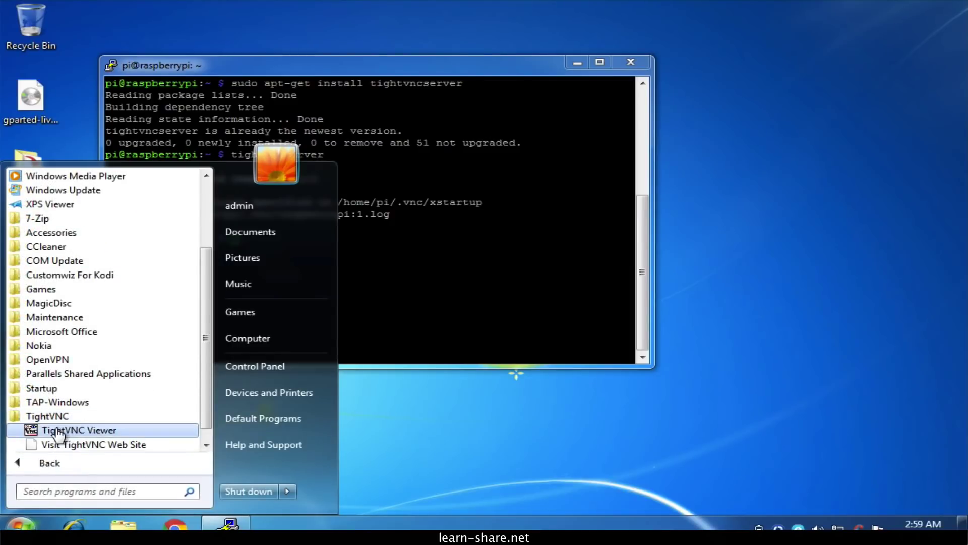
pyautogui.click(76, 432)
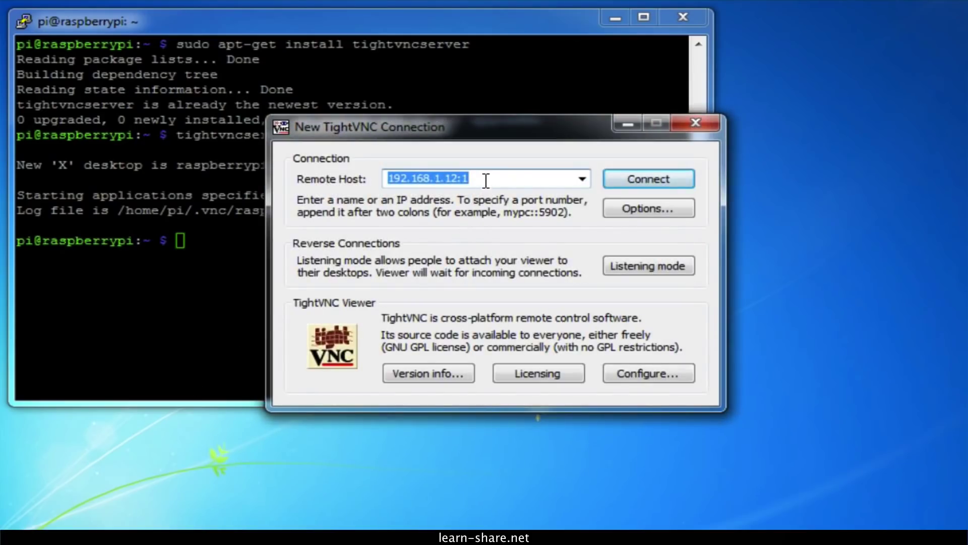
pyautogui.click(566, 177)
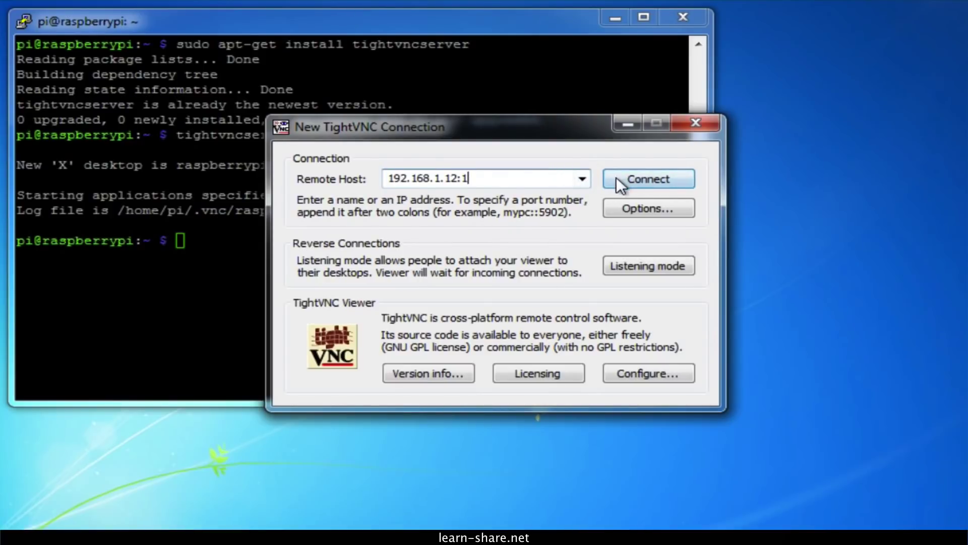
pyautogui.click(637, 181)
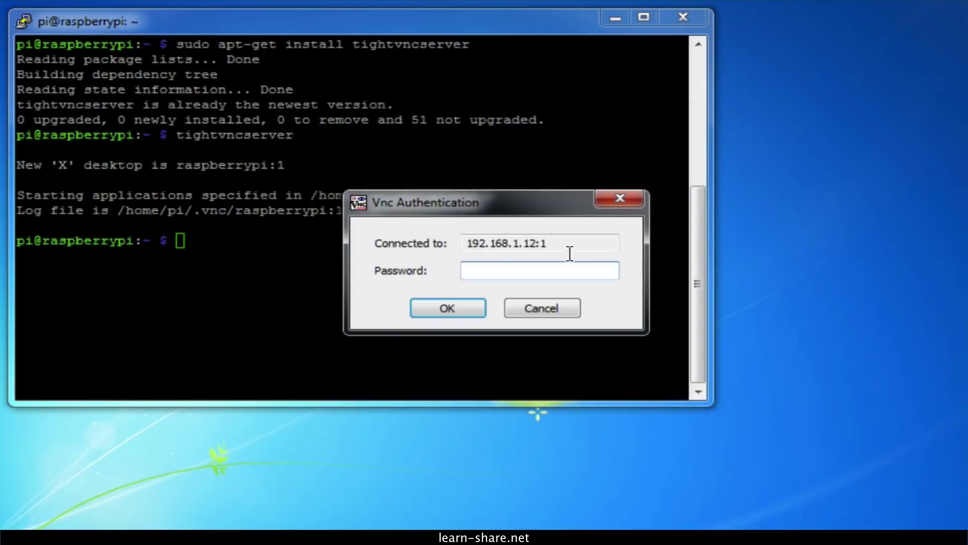
pyautogui.write('raspberry')
pyautogui.press('Return')
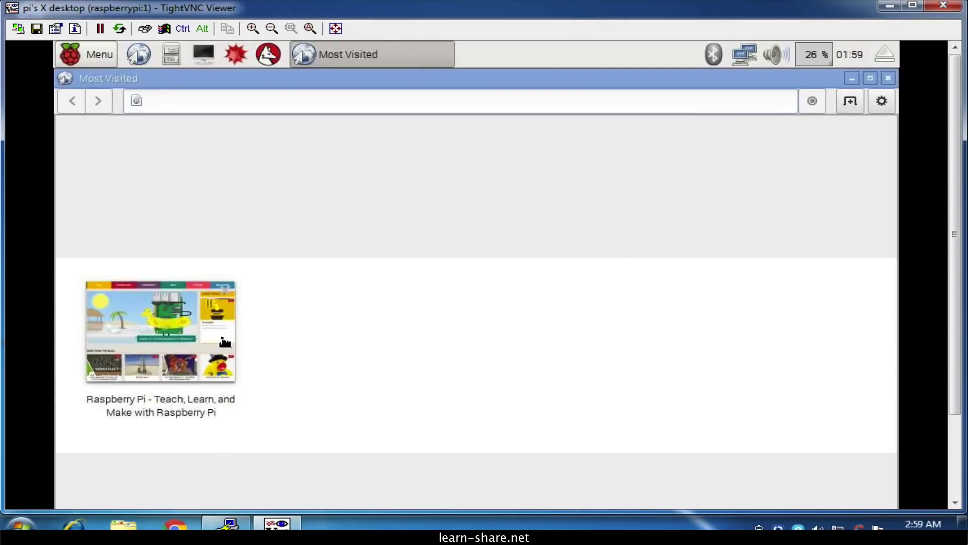
# - Open raspberrypi.org in the Pi's browser and scroll down the page
pyautogui.click(225, 343)
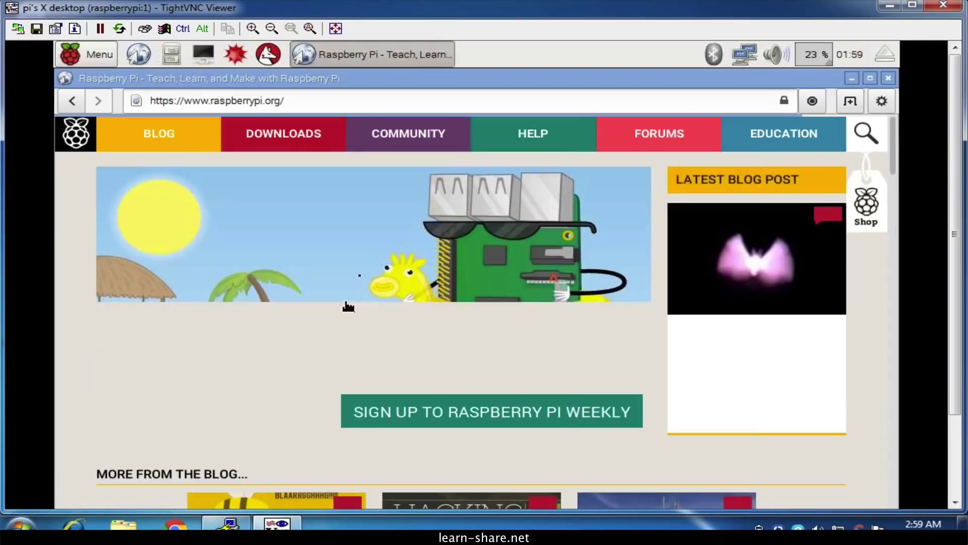
pyautogui.scroll(-2, 389, 289)
pyautogui.scroll(-5, 389, 289)
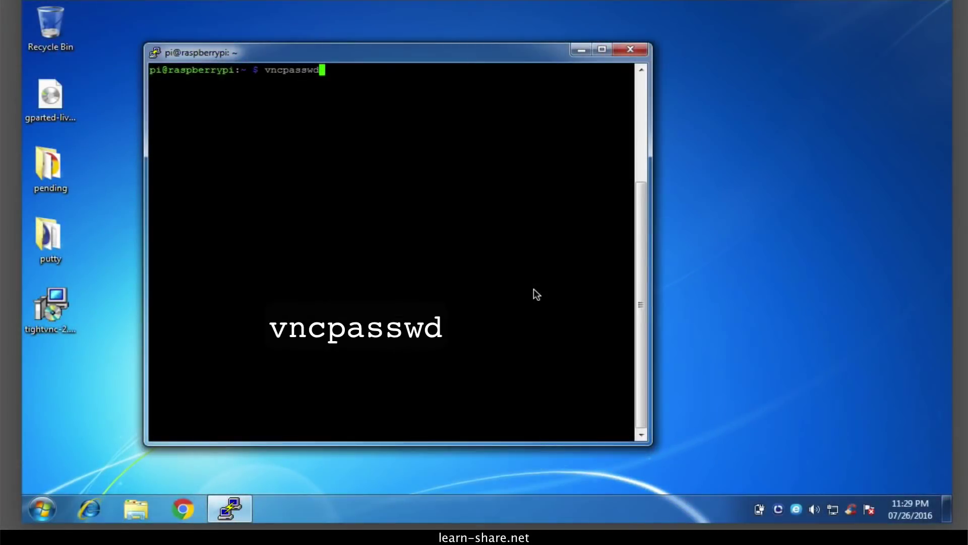
# - Run vncpasswd to set a new VNC password, answering n to the view-only prompt
pyautogui.press('Return')
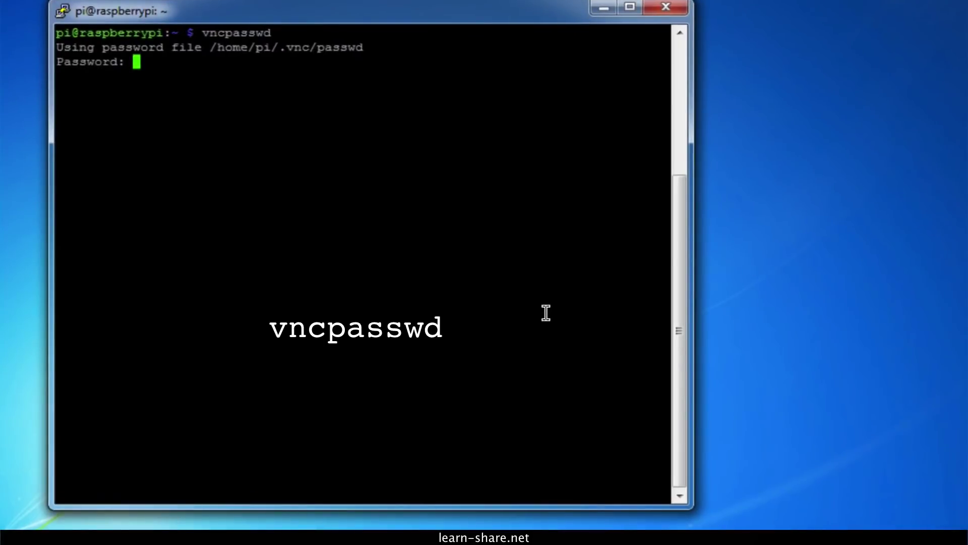
pyautogui.press('Return')
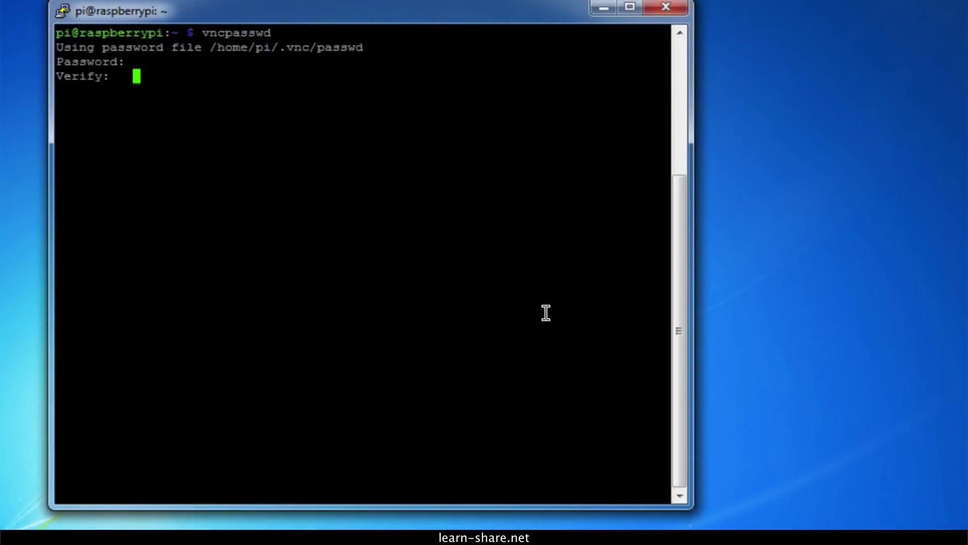
pyautogui.write('n')
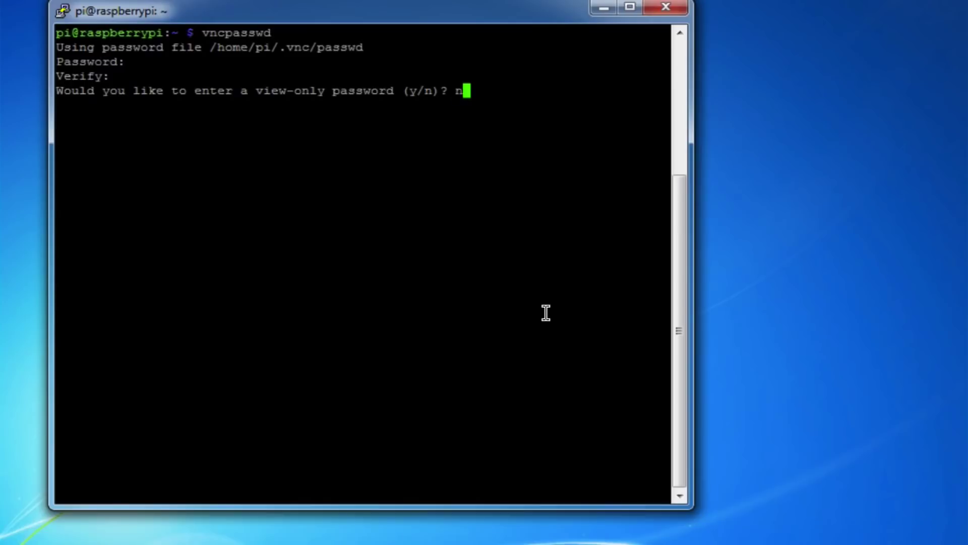